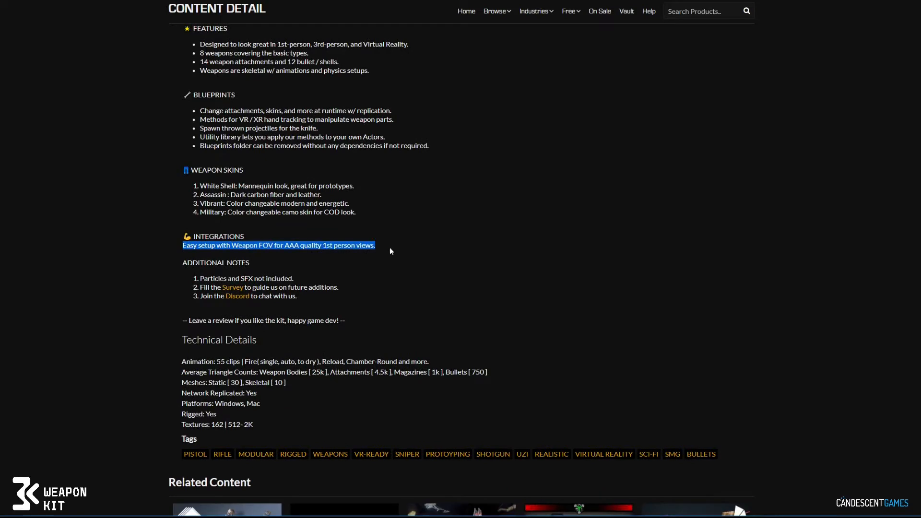
- Open the Weapon FOV marketplace page from the kit's integrations note and look through its preview images
left_click(292, 234)
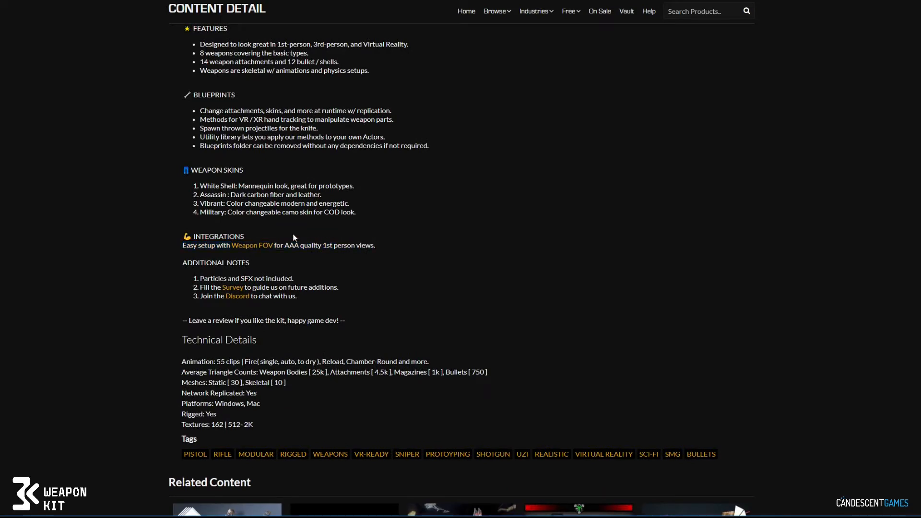
left_click(251, 247)
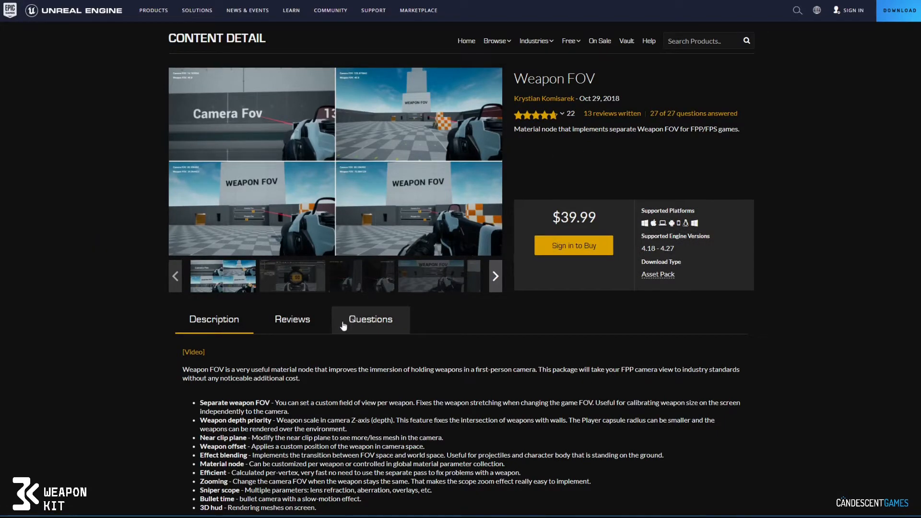
left_click(292, 276)
left_click(362, 275)
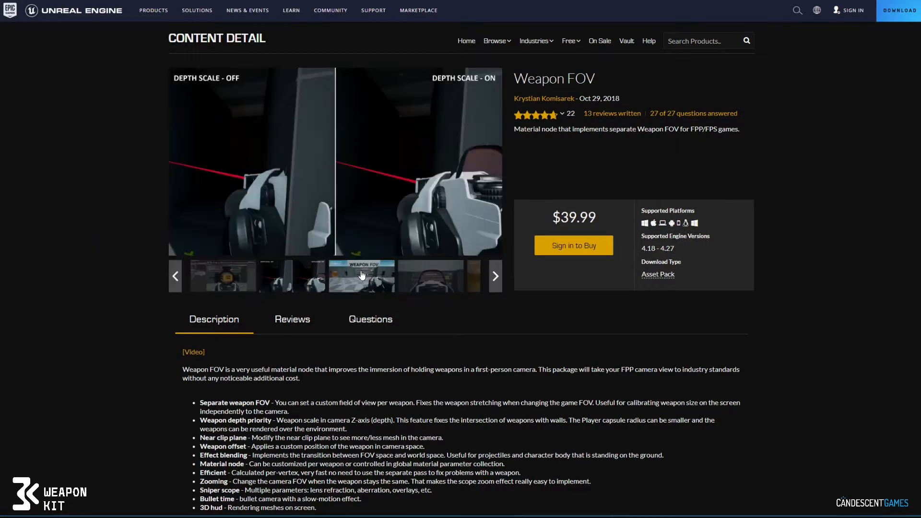
left_click(362, 275)
left_click(361, 278)
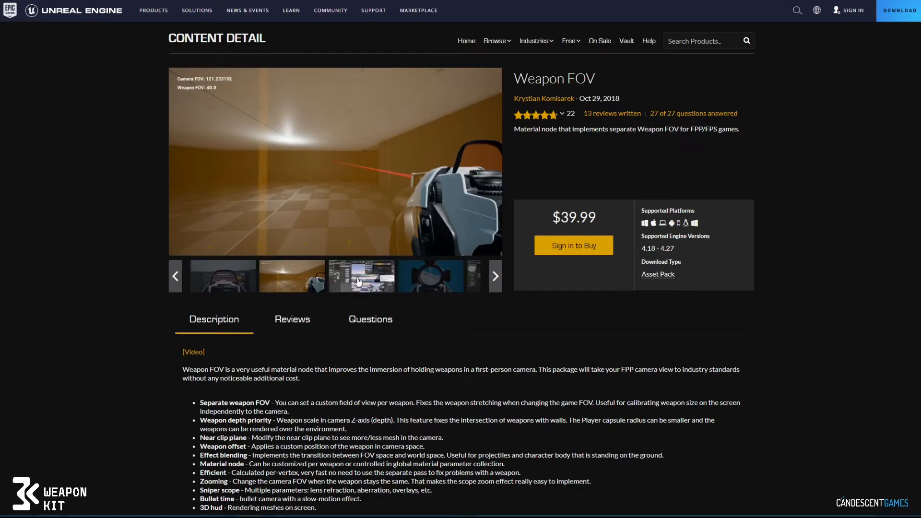
left_click(359, 281)
left_click(361, 280)
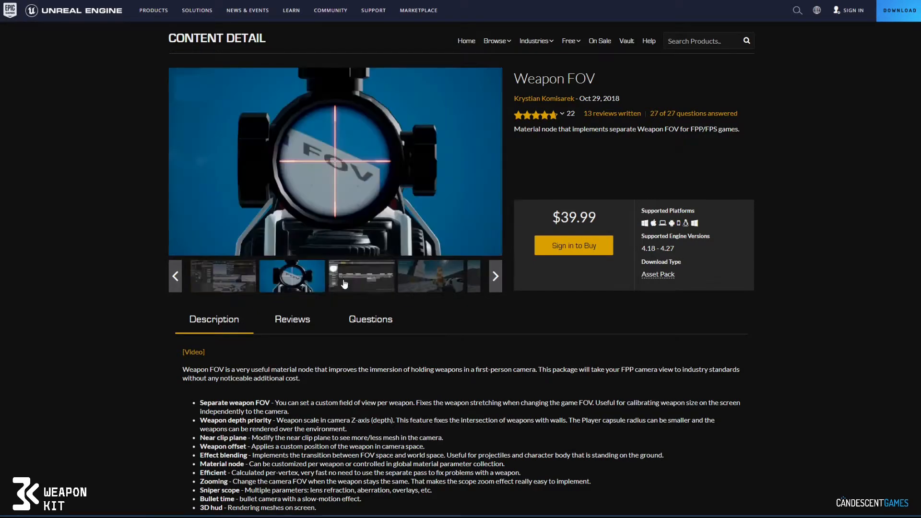
left_click(236, 286)
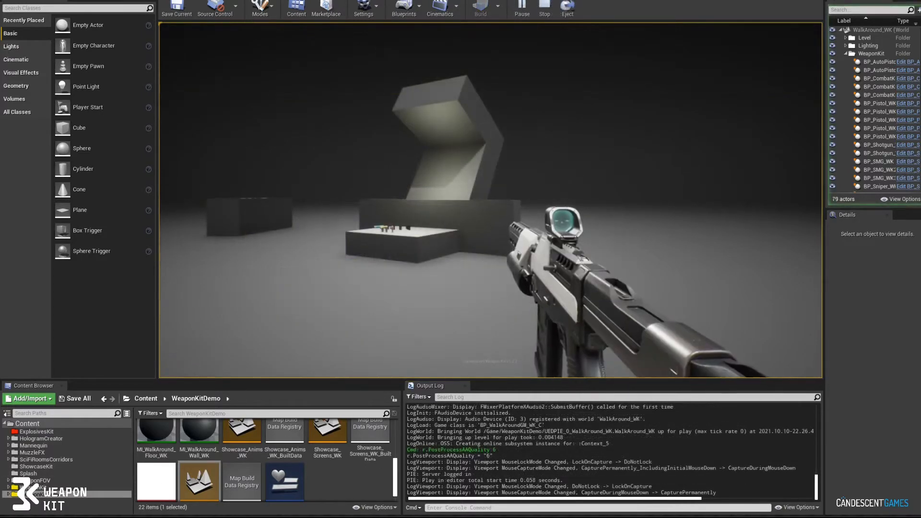
- Cycle the rifle through its skins and attachments in the running WalkAround_WK level while approaching the display platform
key("2")
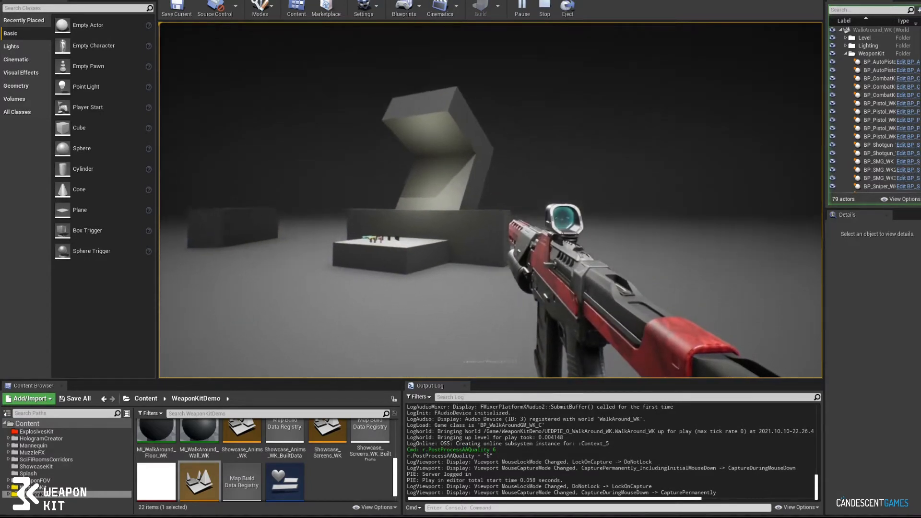
key("3")
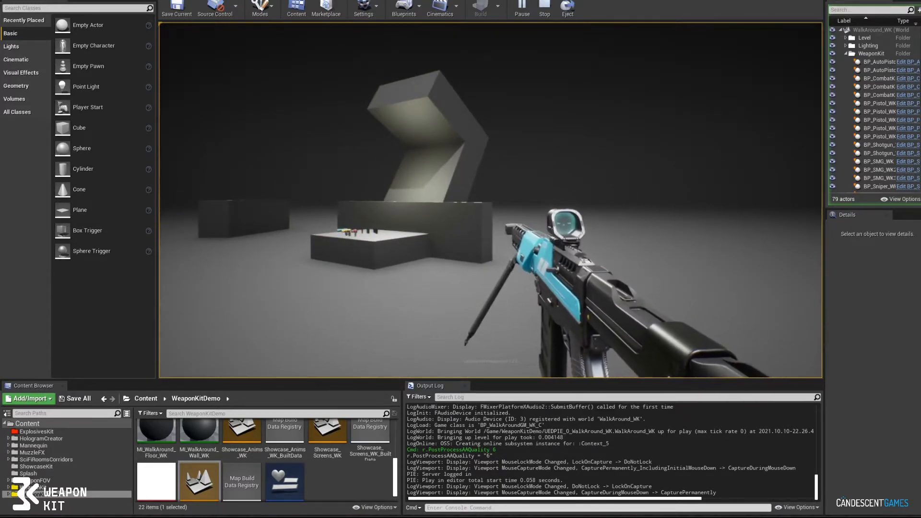
key("w")
key("1")
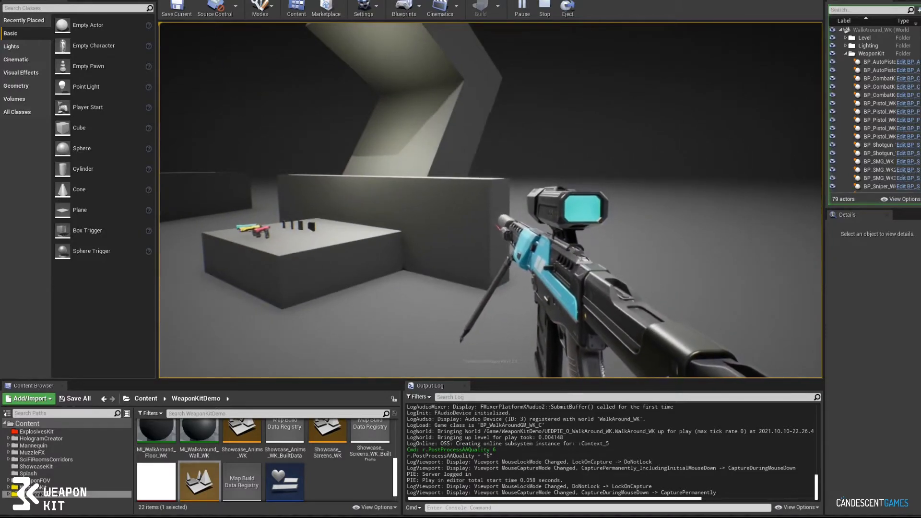
- Walk and jump up against the grey display block with the scoped rifle to examine how it renders near walls
key("w")
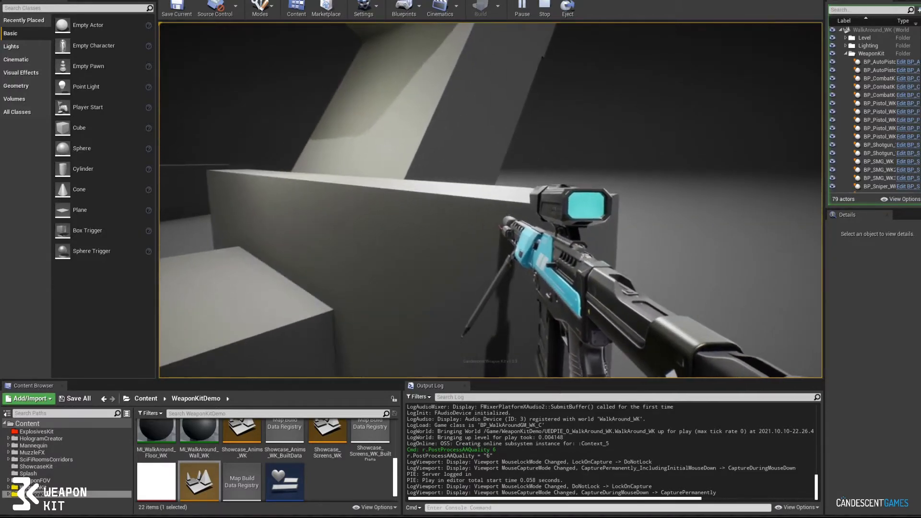
key("w")
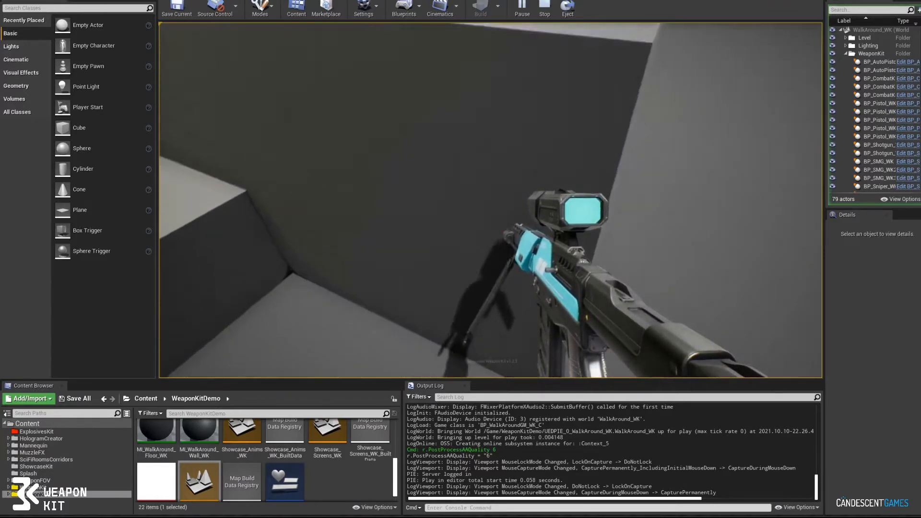
key("space")
key("s")
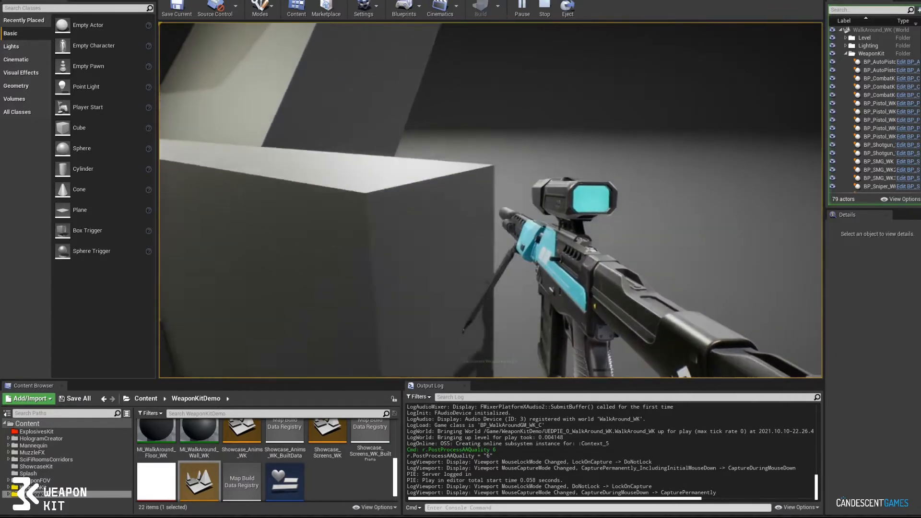
key("d")
key("space")
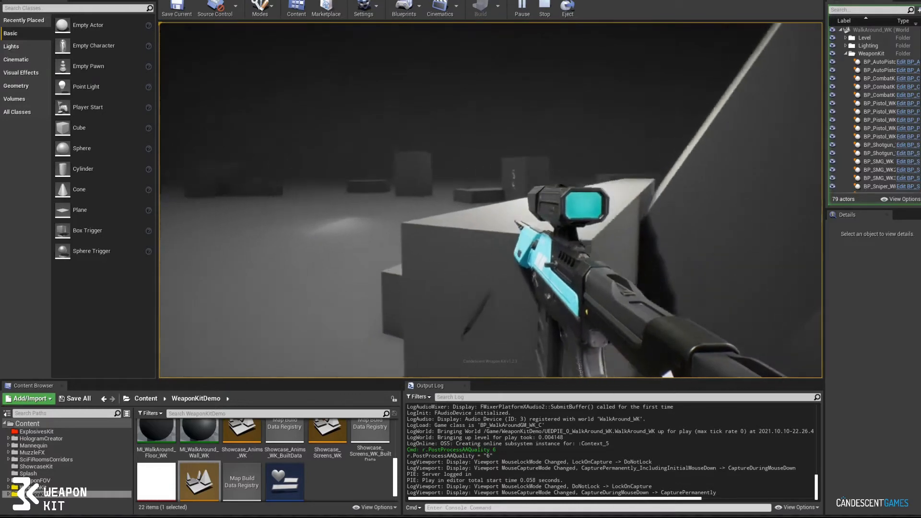
key("a")
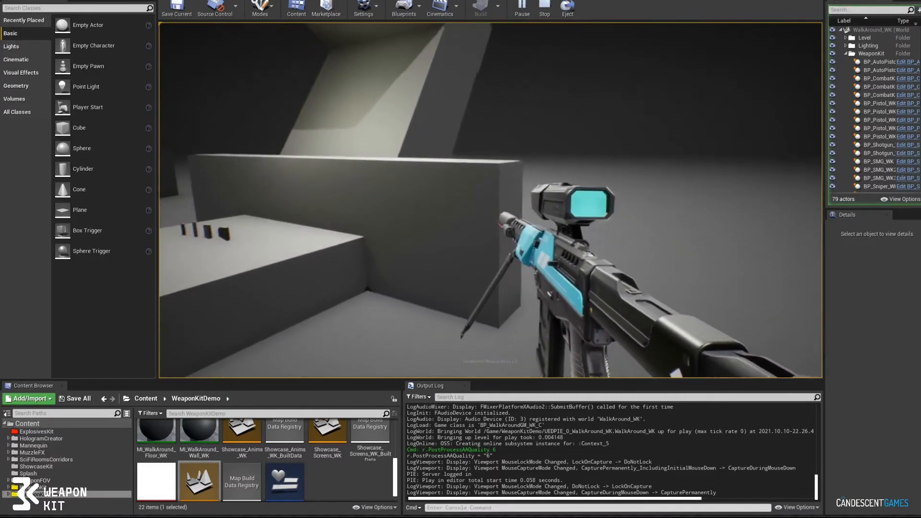
- Switch to other weapons and check them against the wall of the same display block
scroll(491, 200, "down", 4)
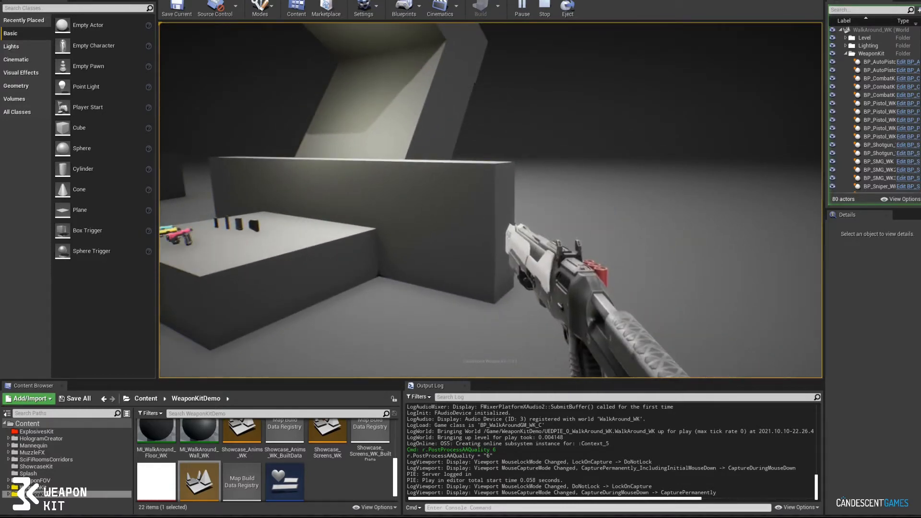
key("w")
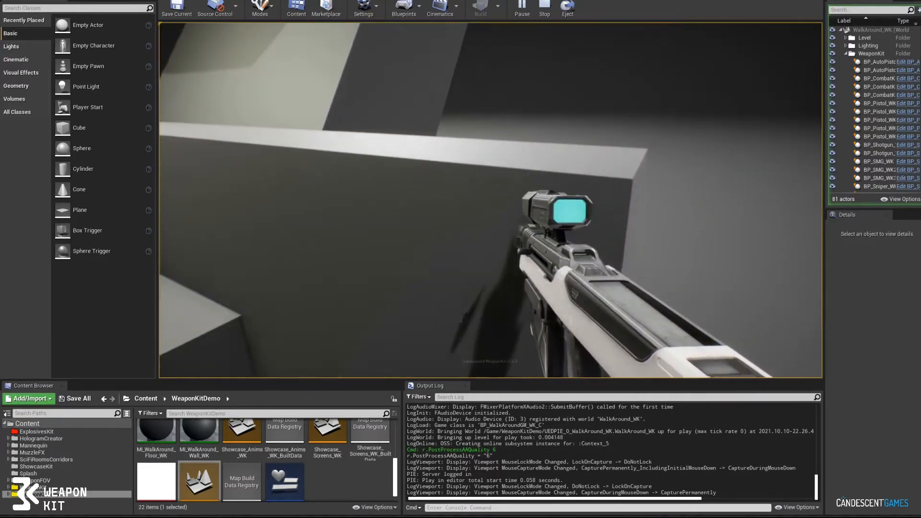
key("s")
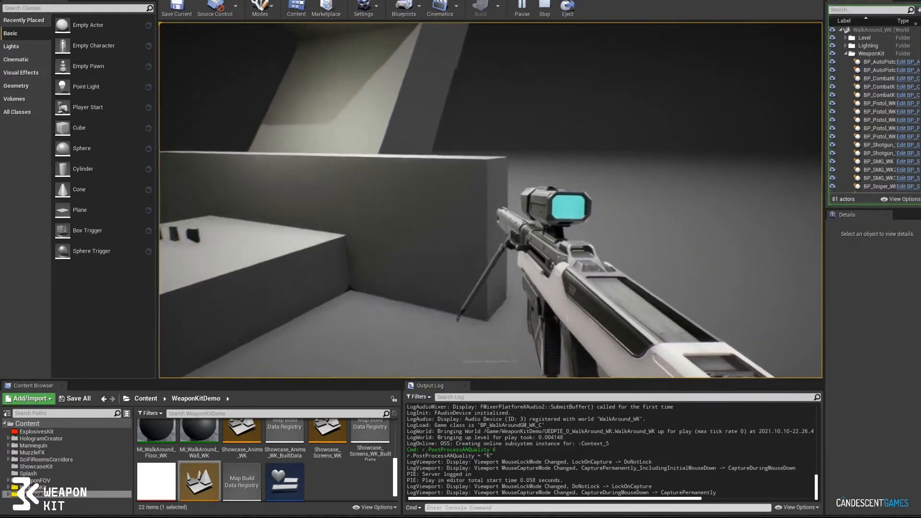
key("1")
key("2")
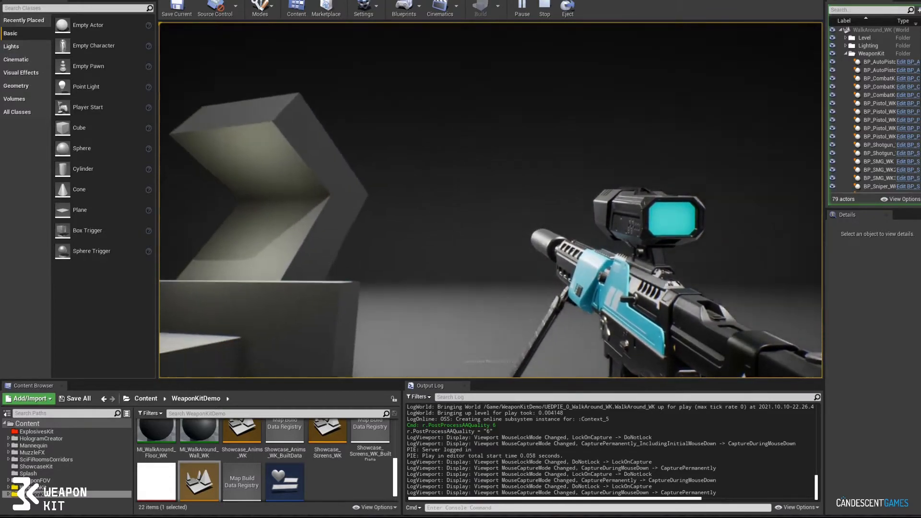
- Fire the scoped cyan rifle several times to examine its muzzle effect
left_click(491, 200)
left_click(491, 200)
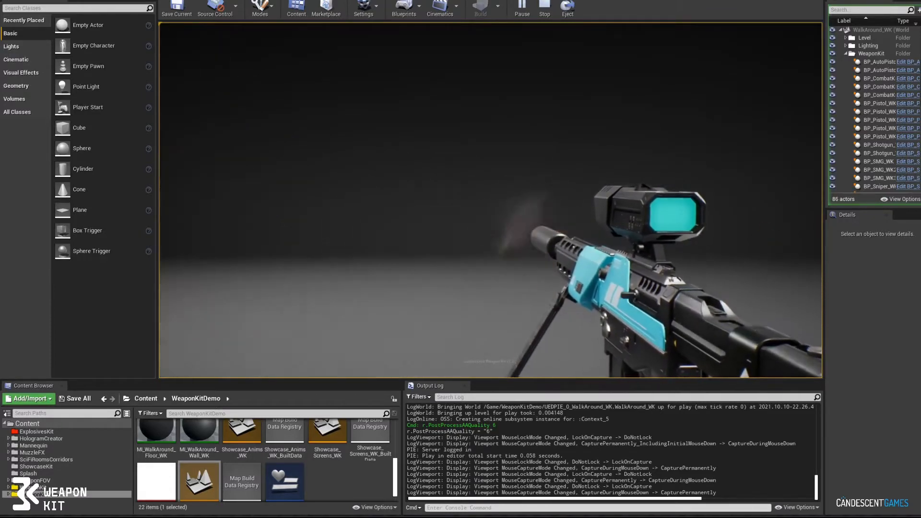
left_click(490, 200)
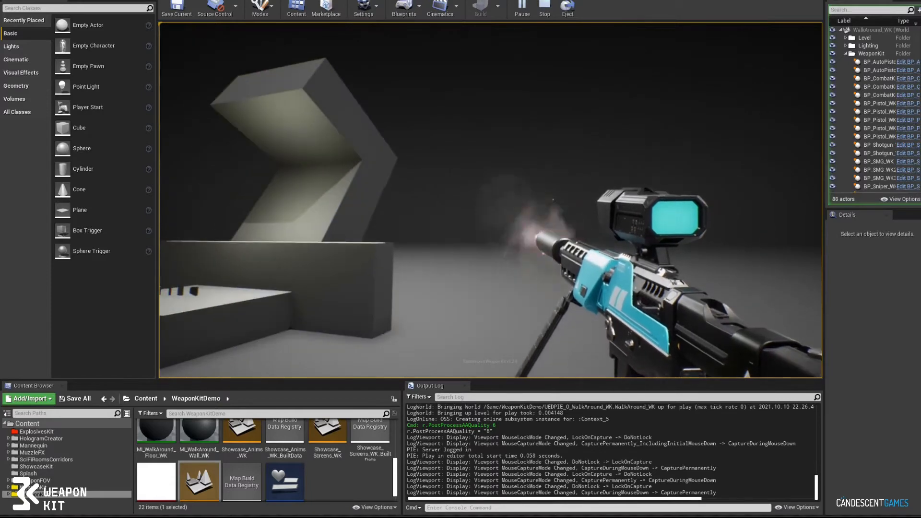
left_click(490, 201)
- Walk the rifle up to the block wall and past the mannequin by the weapon display to examine its rendering
key("w")
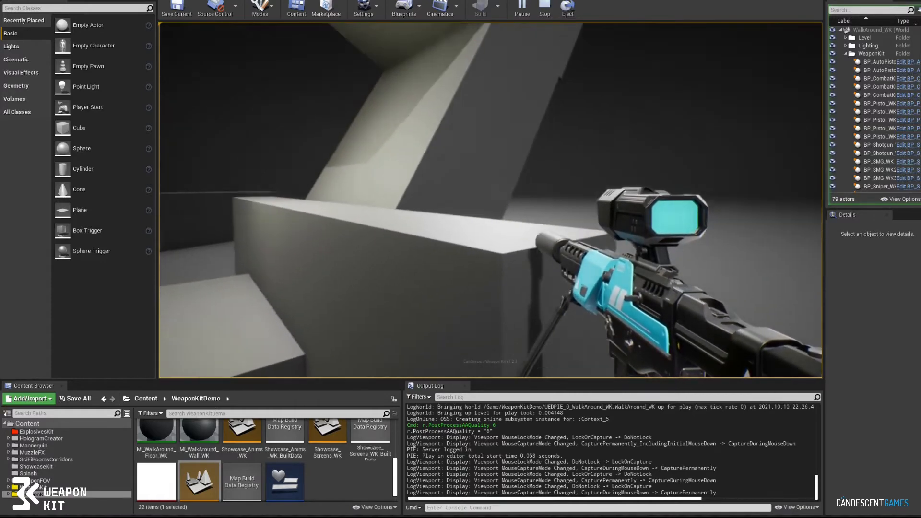
key("a")
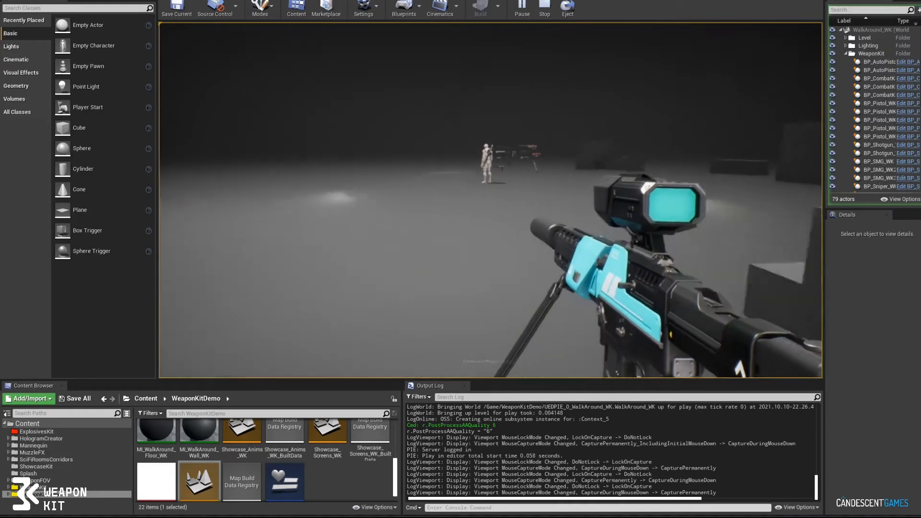
key("w")
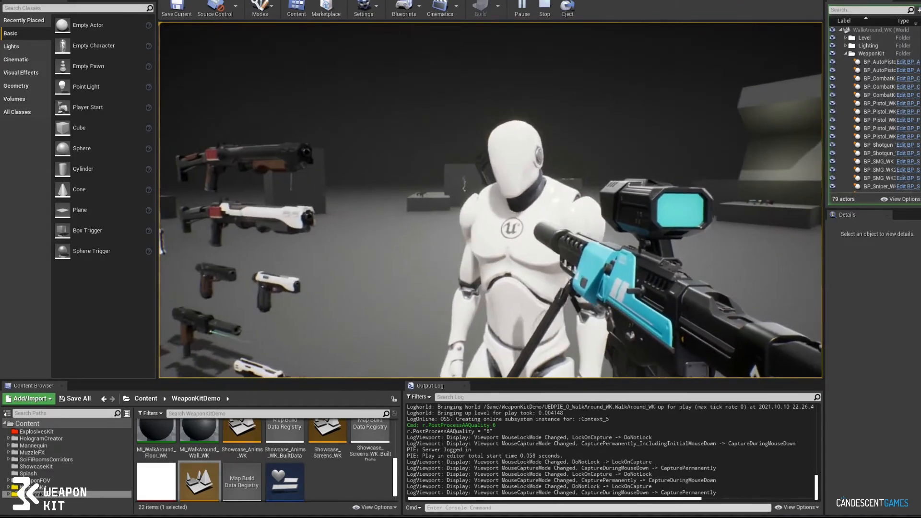
key("w")
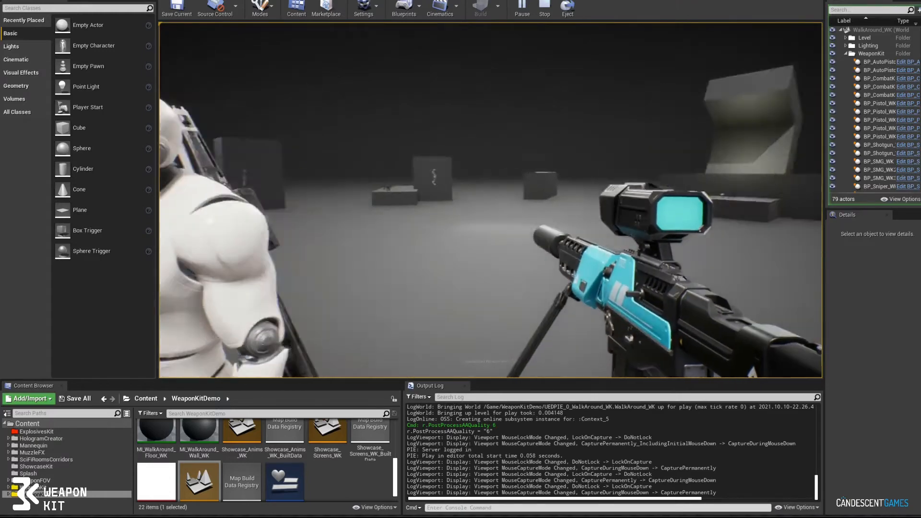
key("w")
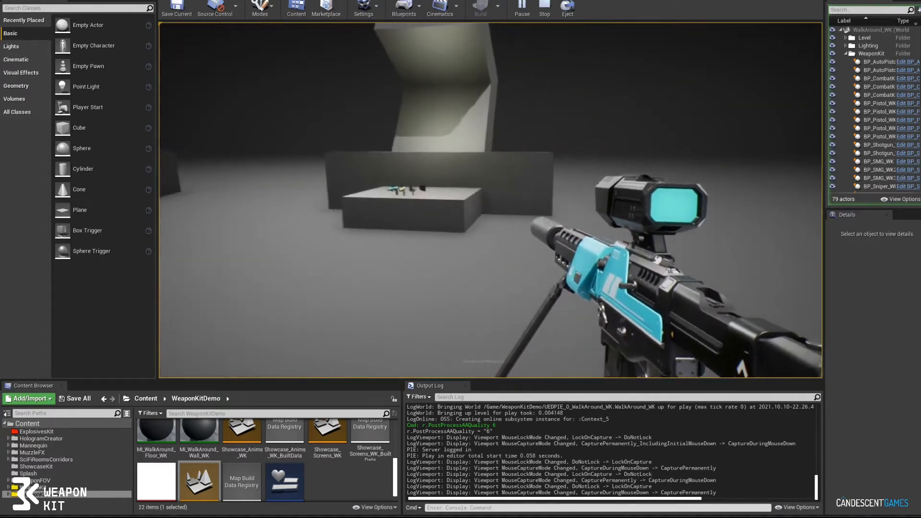
left_click(491, 200)
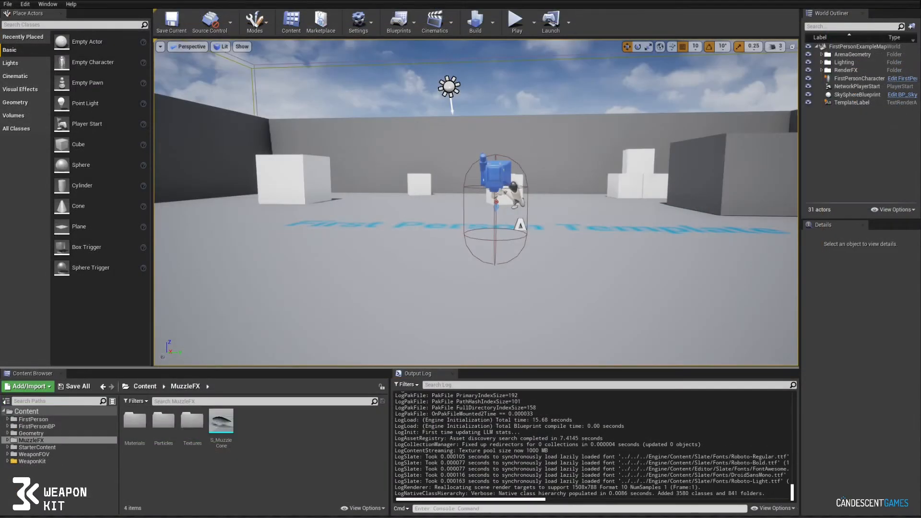
- Select the FirstPersonCharacter in the First Person Template level and frame it from the side
left_click(512, 186)
key("f")
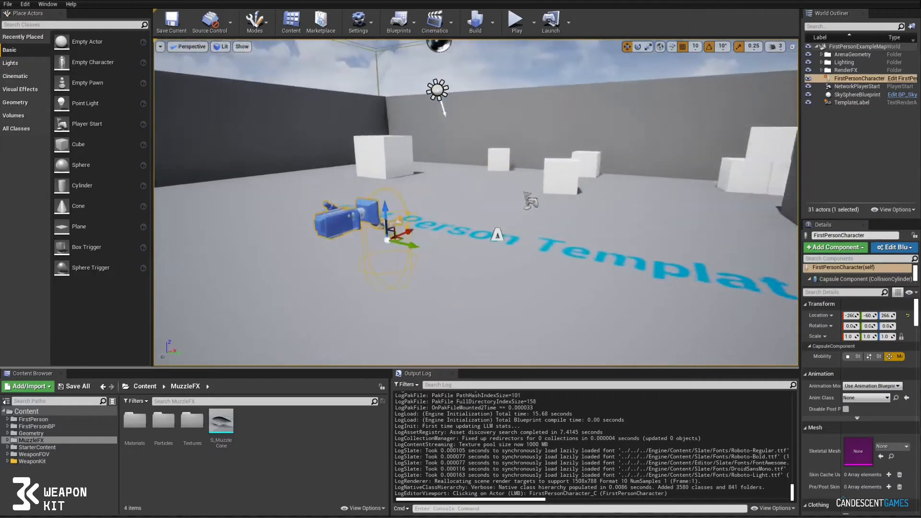
left_click_drag(513, 186, 436, 192, "alt")
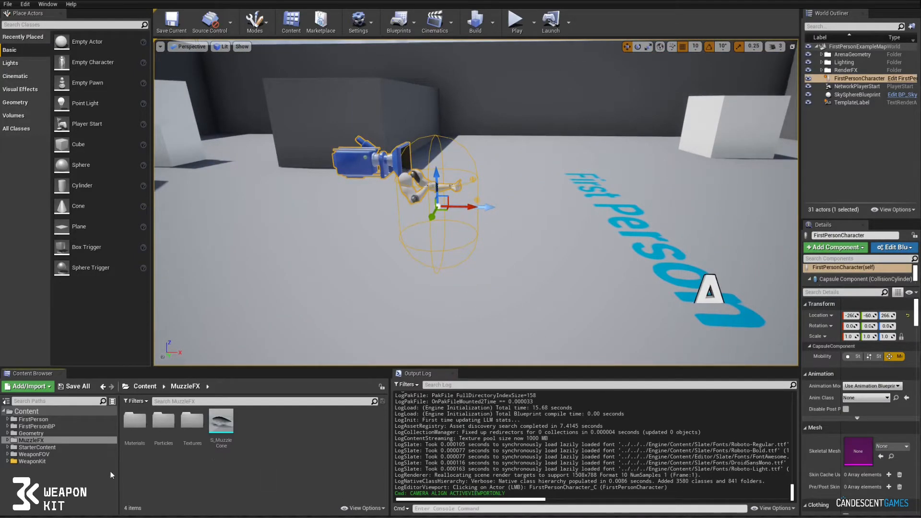
- Show the WeaponFOV folder's assets, enlarge the Content Browser and open the WeaponKit folder
left_click(43, 455)
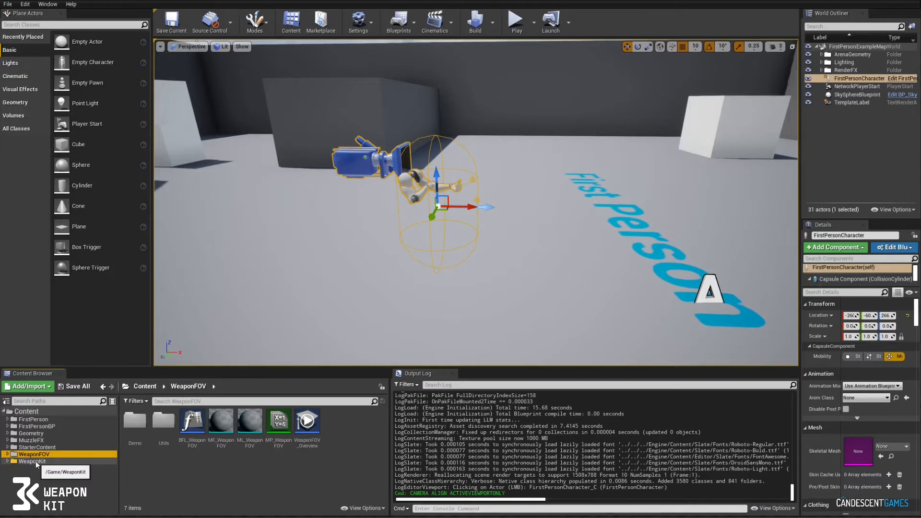
left_click_drag(34, 367, 33, 337)
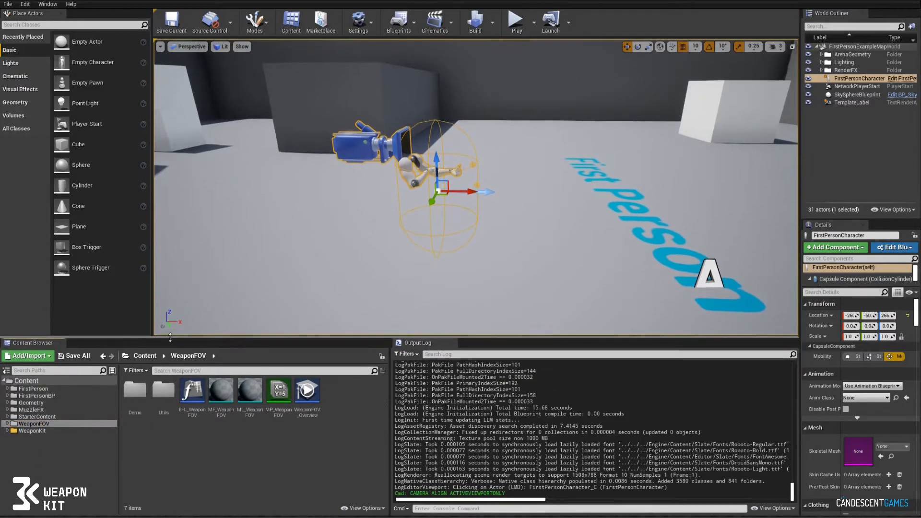
left_click(33, 431)
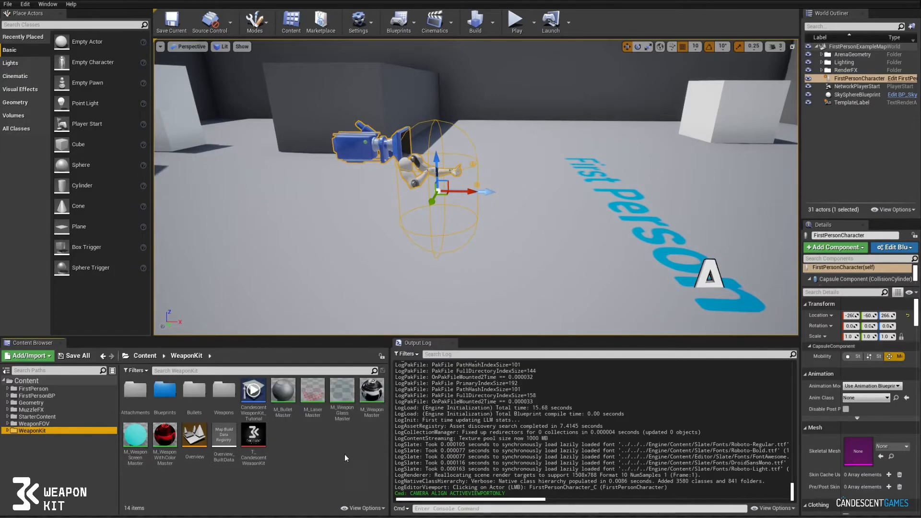
- Duplicate the six WeaponKit master materials: M_BulletMaster, M_LaserMaster, M_WeaponGlassMaster, M_WeaponMaster, M_WeaponScreenMaster and M_WeaponWithColorMaster
left_click(287, 398)
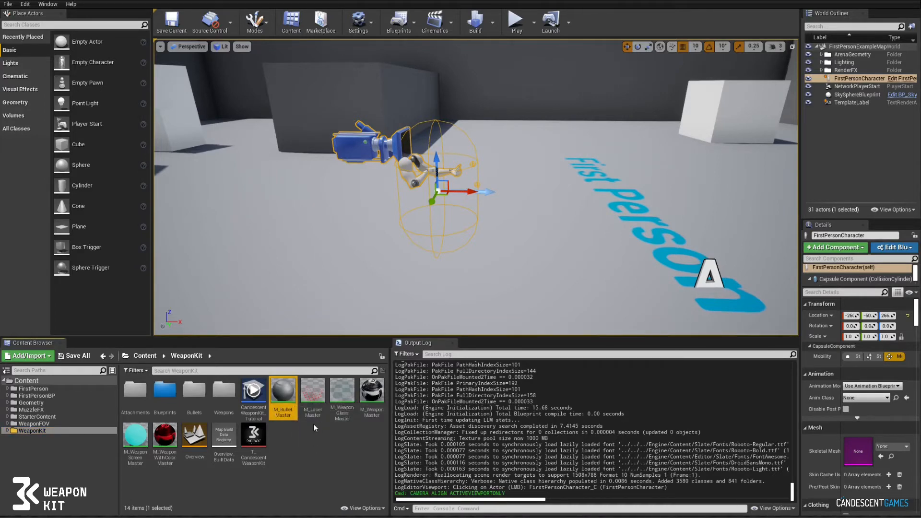
left_click(313, 418, "ctrl")
left_click(343, 396, "ctrl")
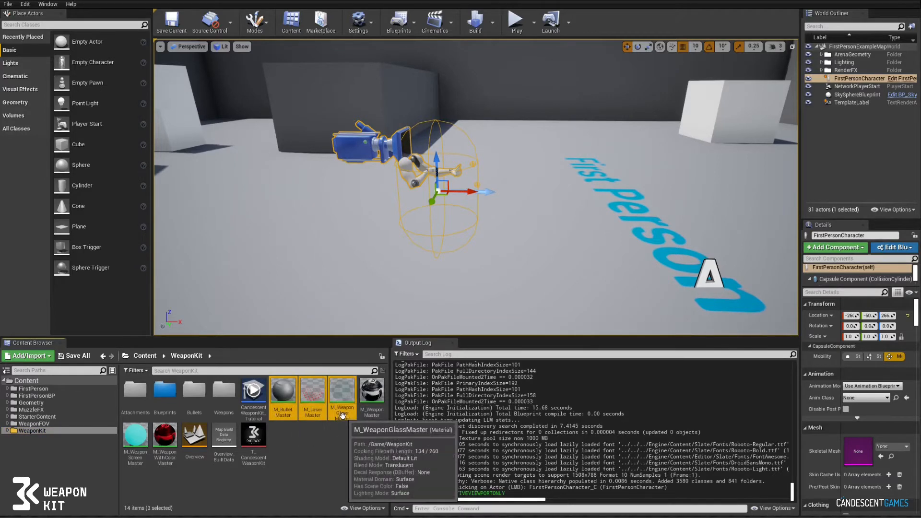
left_click(371, 396, "ctrl")
left_click(135, 436, "ctrl")
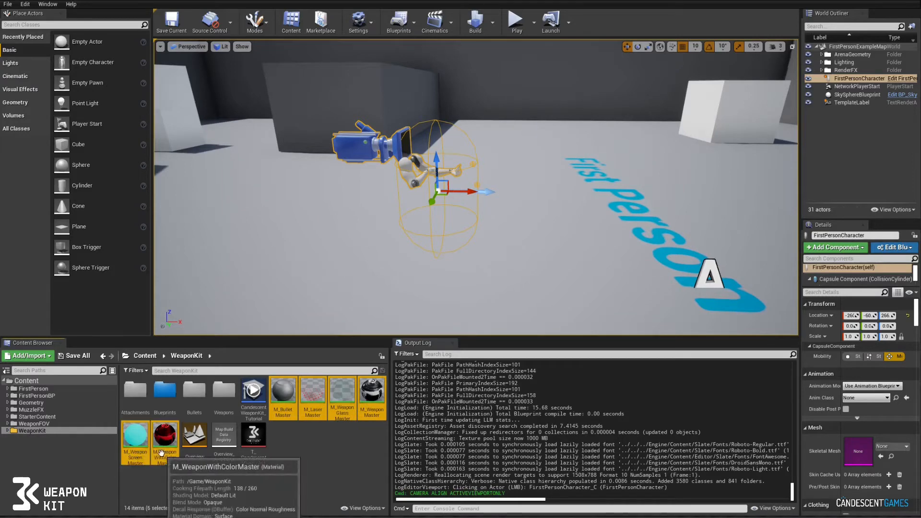
left_click(165, 435, "ctrl")
right_click(316, 416)
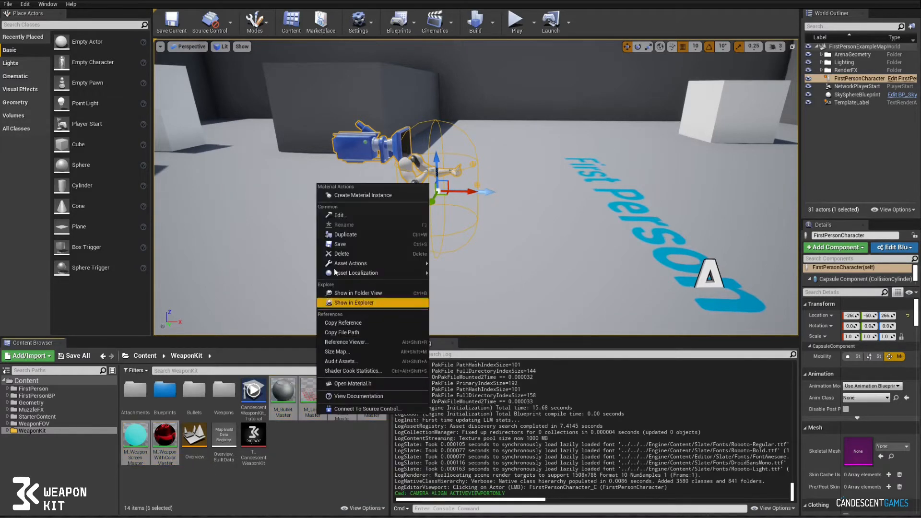
left_click(352, 234)
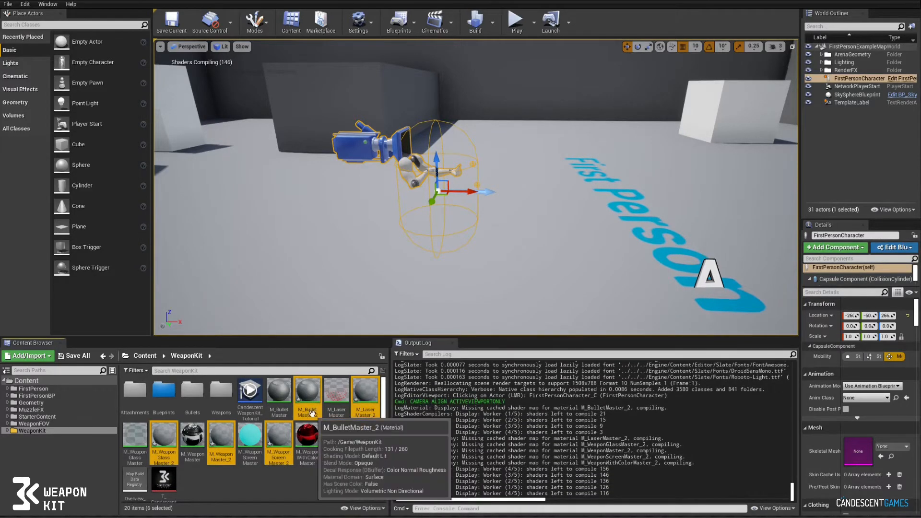
- Rename the M_BulletMaster copy as M_BulletMaster_FOV
left_click(317, 413)
left_click(316, 413)
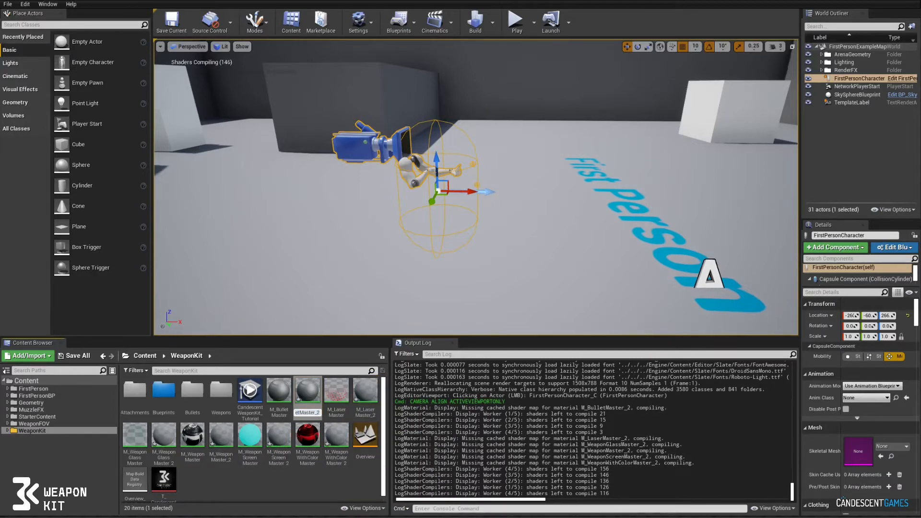
type("FOV")
key("Return")
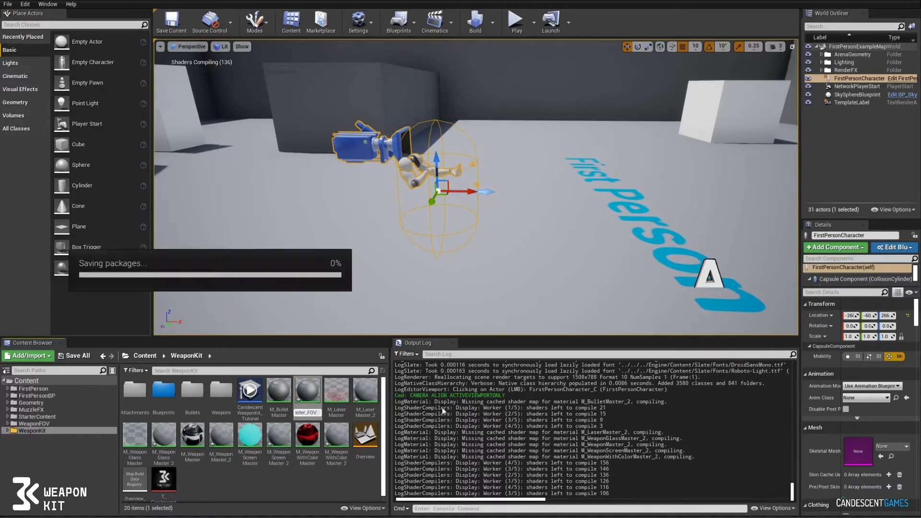
- Show the Content Browser assets in columns and rename the M_LaserMaster copy as M_LaserMaster_FOV
left_click(379, 508)
left_click(355, 311)
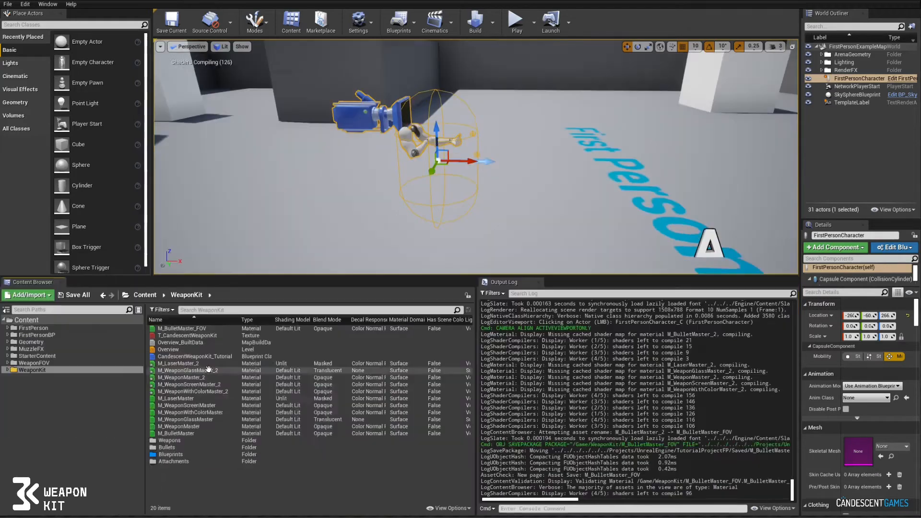
key("BackSpace")
type("FOV")
key("Return")
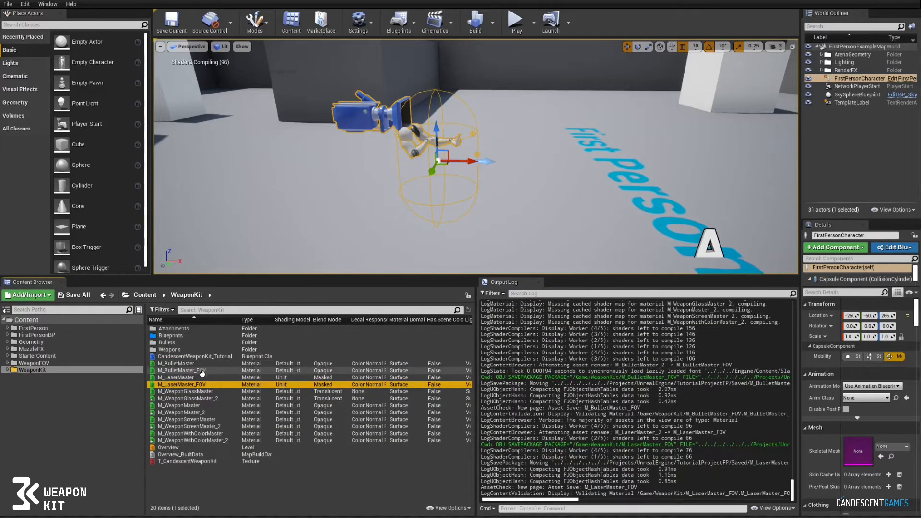
- Rename the M_WeaponGlassMaster copy as M_WeaponGlassMaster_FOV
left_click(211, 399)
key("F2")
key("BackSpace")
type("FOV")
key("Return")
- Rename the M_WeaponMaster copy as M_WeaponMaster_FOV
key("Down")
key("Down")
key("F2")
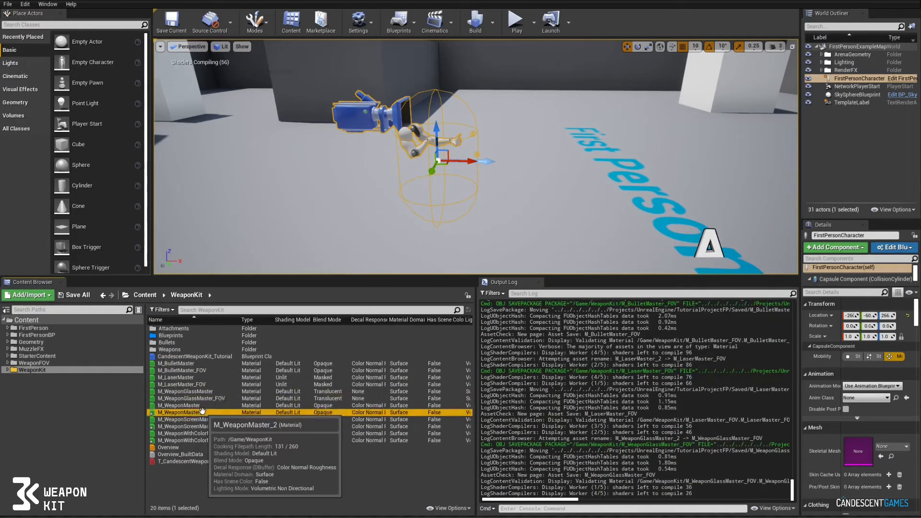
key("BackSpace")
type("FOV")
key("Return")
- Rename the M_WeaponScreenMaster copy as M_WeaponScreenMaster_FOV
key("Down")
key("Down")
key("F2")
type("FOV")
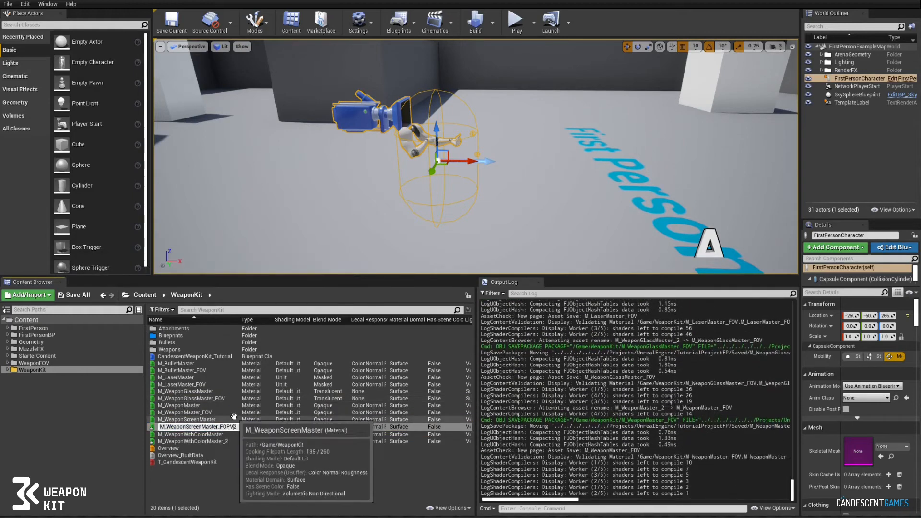
key("Delete")
key("Return")
- Rename the M_WeaponWithColorMaster copy as M_WeaponWithColorMaster_FOV
key("Down")
key("Down")
key("F2")
key("BackSpace")
type("FOV")
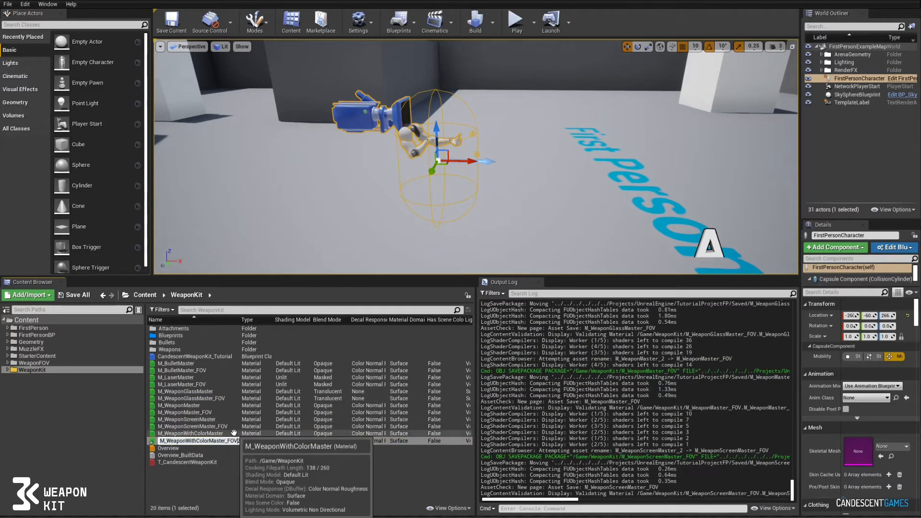
key("Return")
- Open M_BulletMaster_FOV for editing and add an MF_WeaponFOV function node below the Normals texture node
double_click(192, 371)
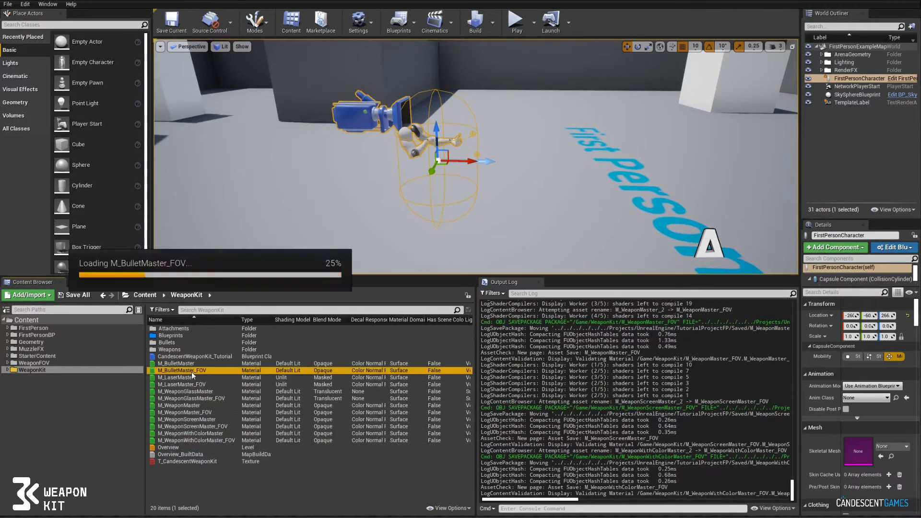
scroll(439, 283, "up", 3)
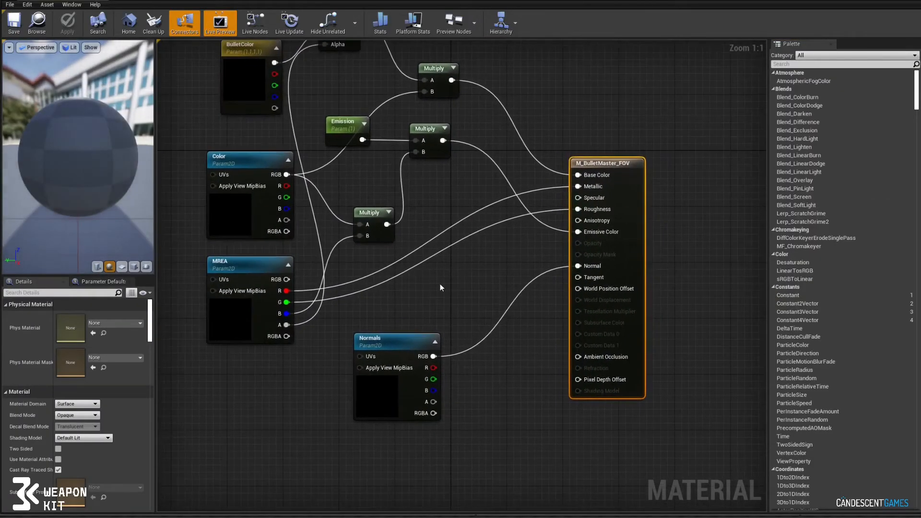
scroll(447, 294, "up", 2)
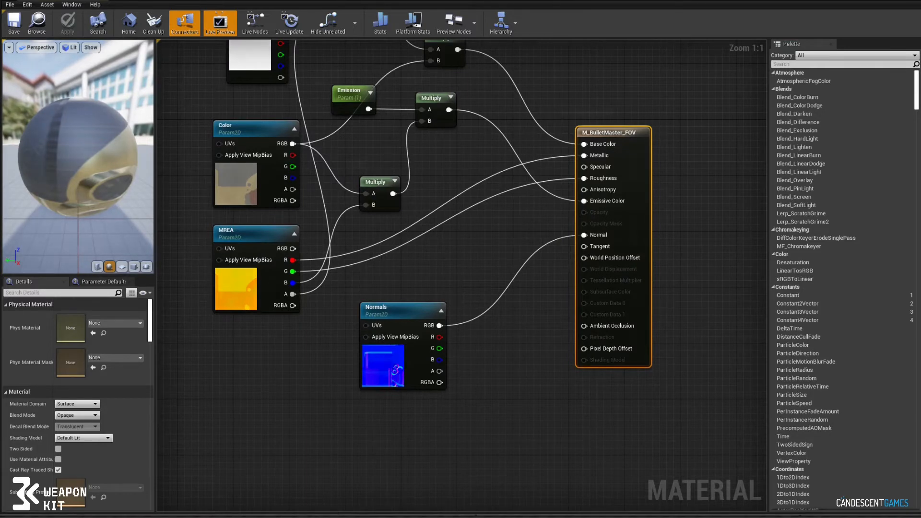
right_click_drag(351, 440, 422, 395)
right_click(422, 395)
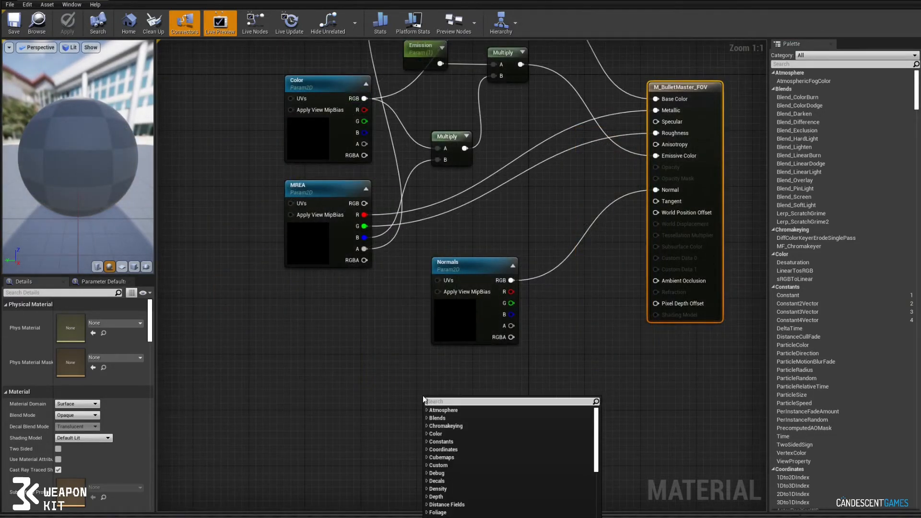
type("weapon")
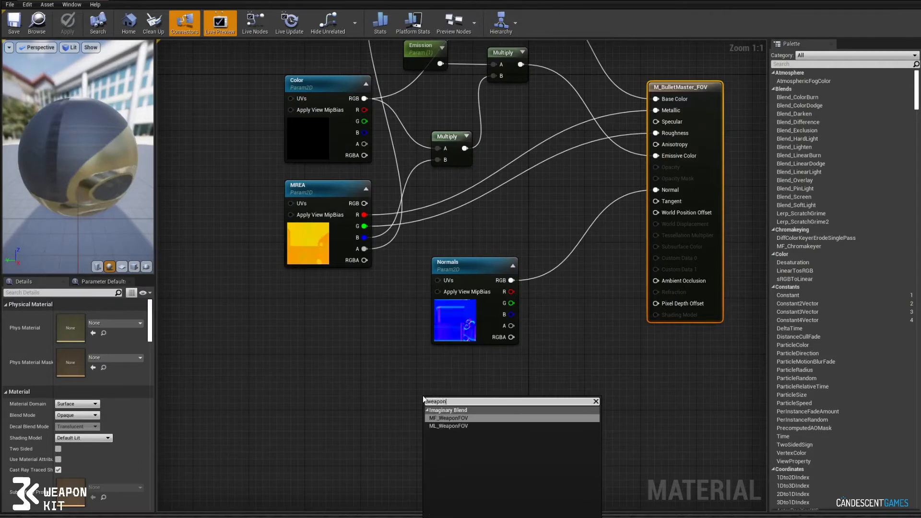
left_click(444, 419)
left_click_drag(456, 416, 394, 381)
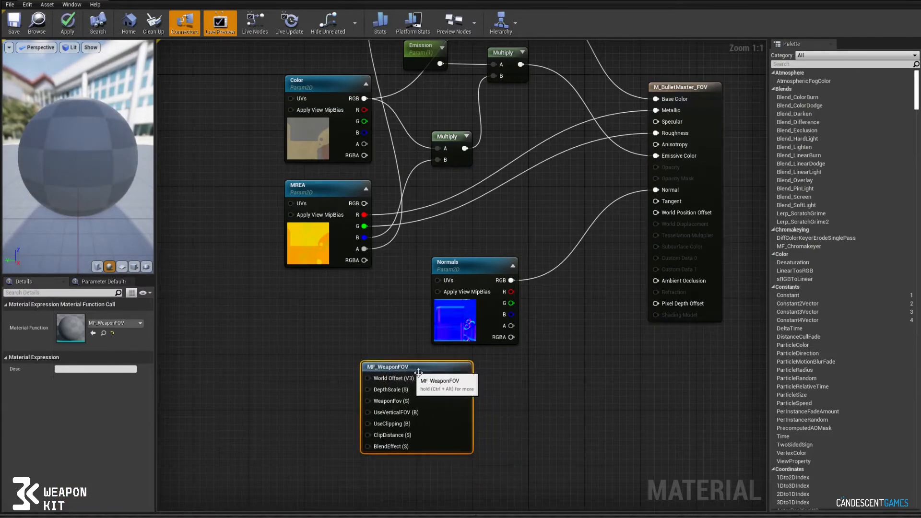
- Connect MF_WeaponFOV's Combined Offset to the World Position Offset of M_BulletMaster_FOV, tidy the node's placement and apply the material
left_click_drag(464, 379, 524, 368)
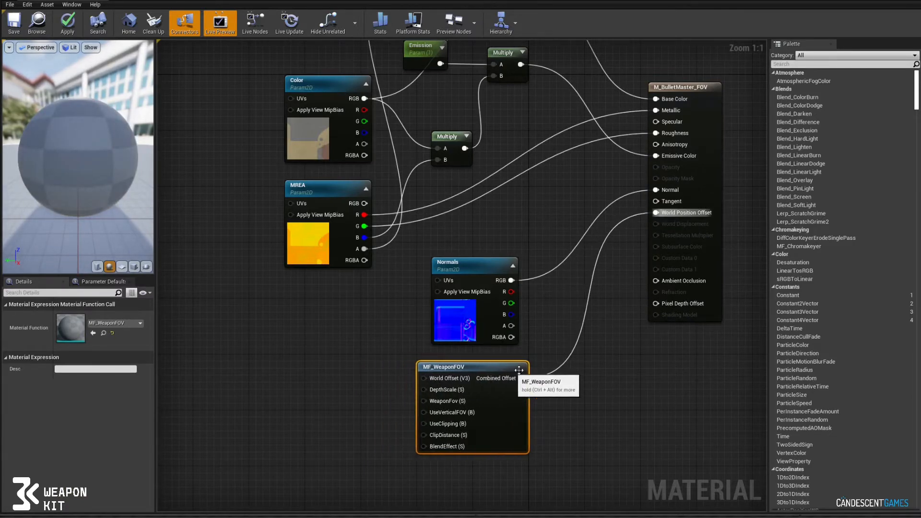
scroll(551, 379, "down", 2)
scroll(560, 366, "up", 1)
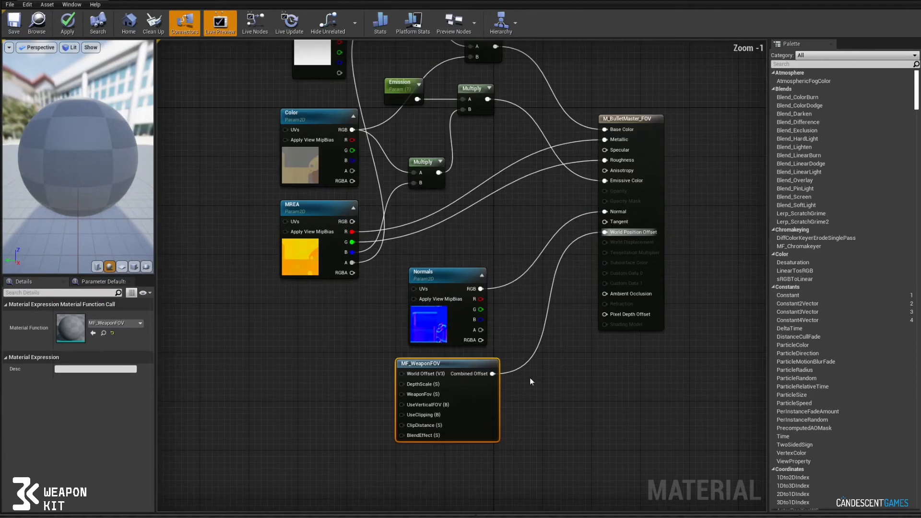
left_click_drag(446, 366, 449, 378)
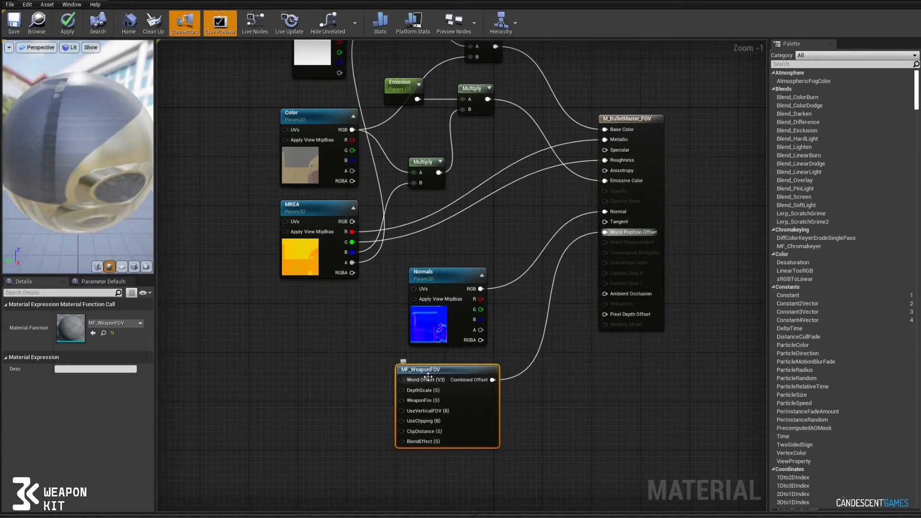
left_click(68, 24)
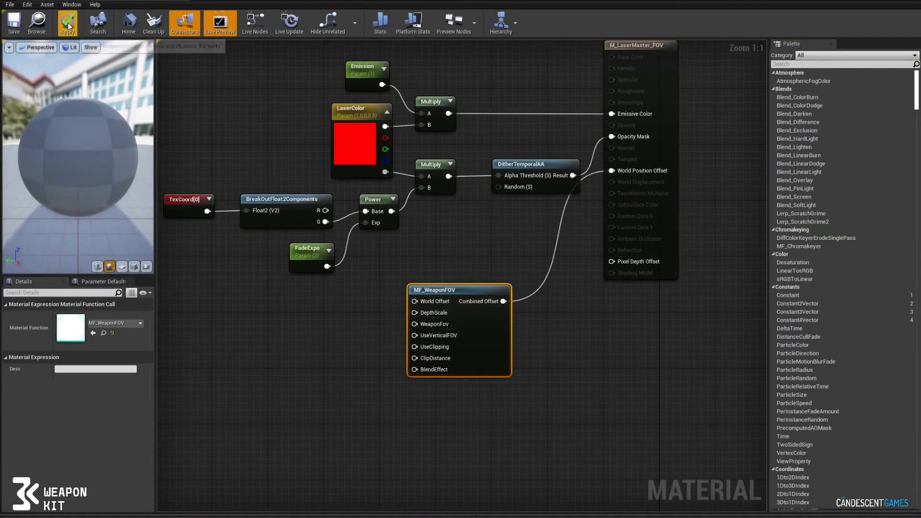
- Apply M_LaserMaster_FOV, and in M_WeaponGlassMaster_FOV paste MF_WeaponFOV, connect its Combined Offset to World Position Offset and apply
left_click(68, 24)
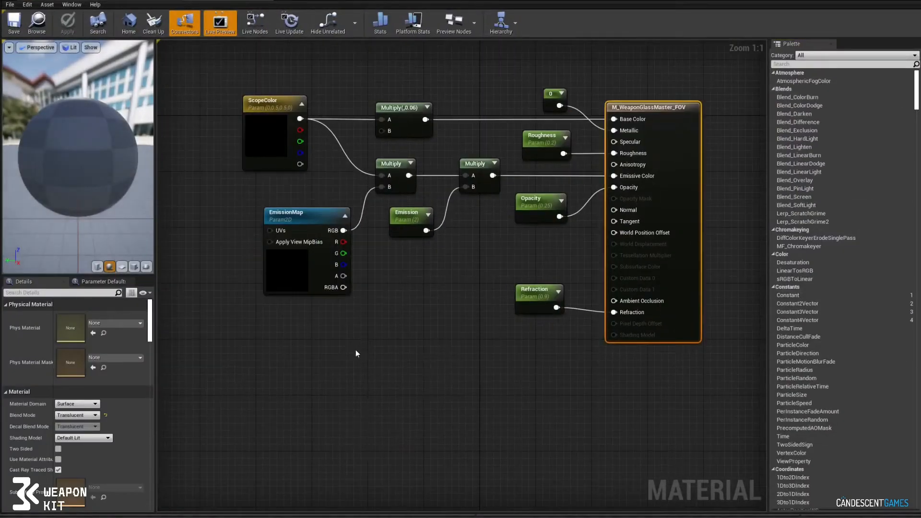
key("ctrl+v")
left_click_drag(450, 363, 614, 233)
left_click(68, 24)
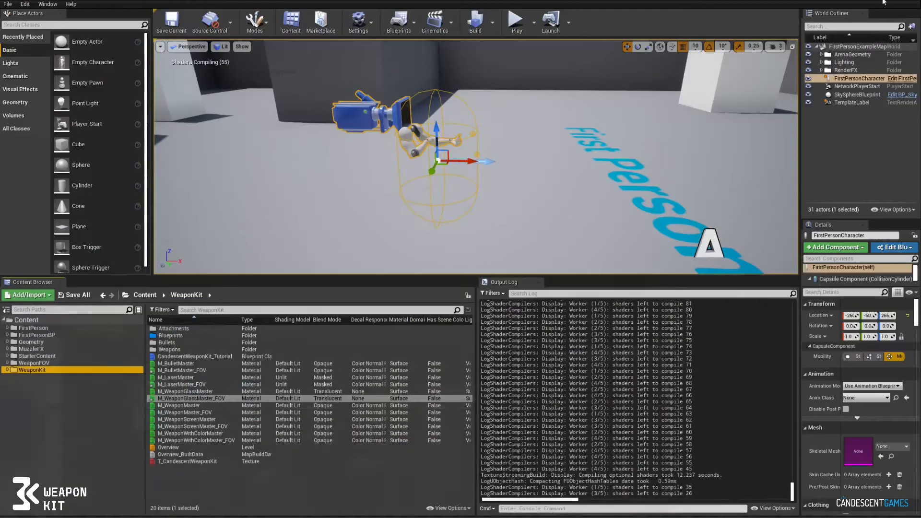
- In M_WeaponMaster_FOV, add the copied MF_WeaponFOV node, connect its Combined Offset to World Position Offset and apply
left_click(207, 413)
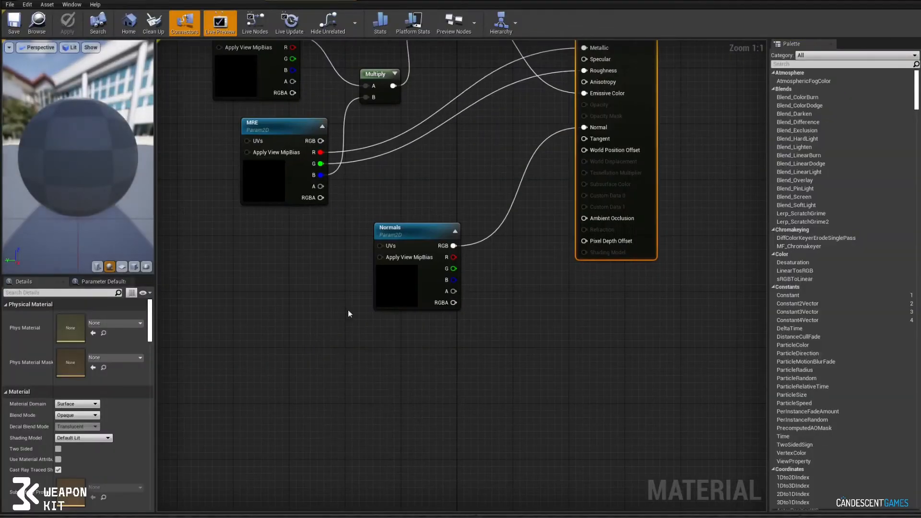
left_click_drag(406, 358, 584, 150)
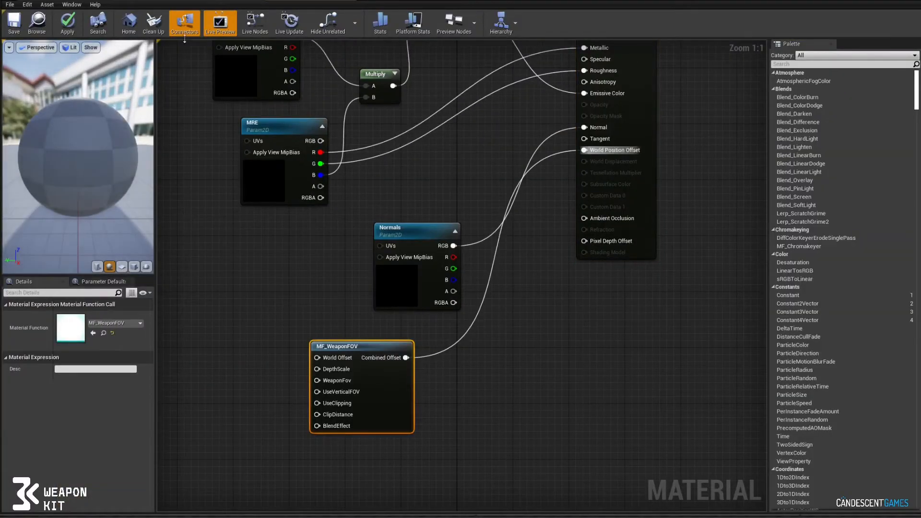
left_click(67, 24)
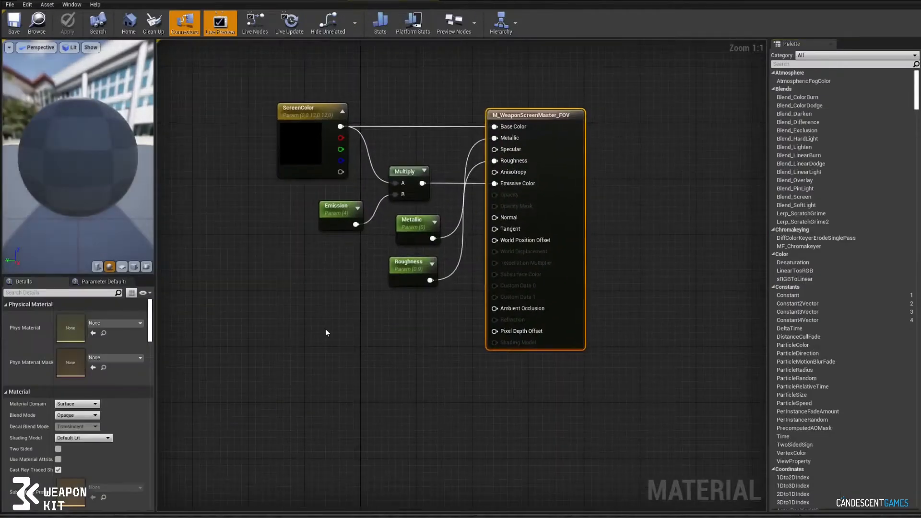
- In M_WeaponScreenMaster_FOV, paste the MF_WeaponFOV node, connect its Combined Offset to World Position Offset and apply
key("ctrl+v")
left_click_drag(422, 343, 495, 240)
left_click(68, 24)
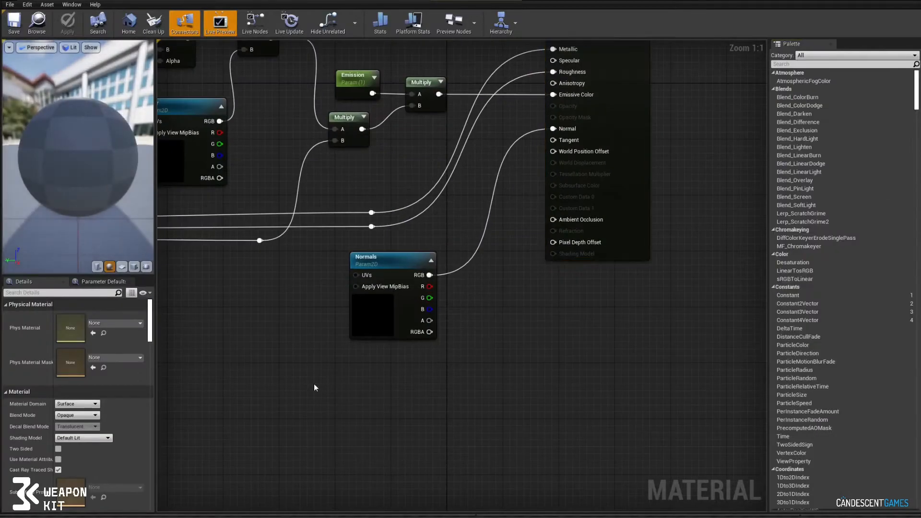
- Paste MF_WeaponFOV into M_WeaponWithColorMaster_FOV, connect its Combined Offset to World Position Offset, and save all modified assets
key("ctrl+v")
left_click_drag(410, 401, 553, 152)
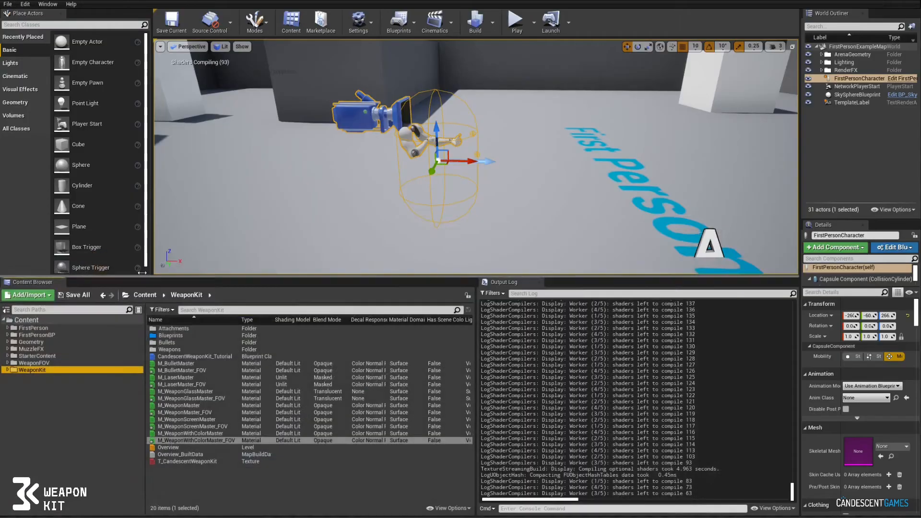
key("ctrl+shift+s")
left_click(298, 353)
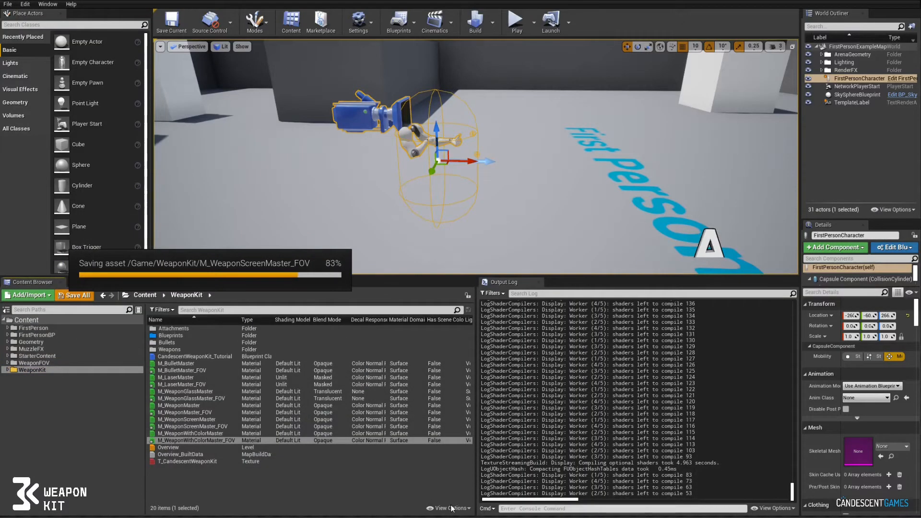
- Show the WeaponKit folder's assets as tiles in the Content Browser
left_click(450, 509)
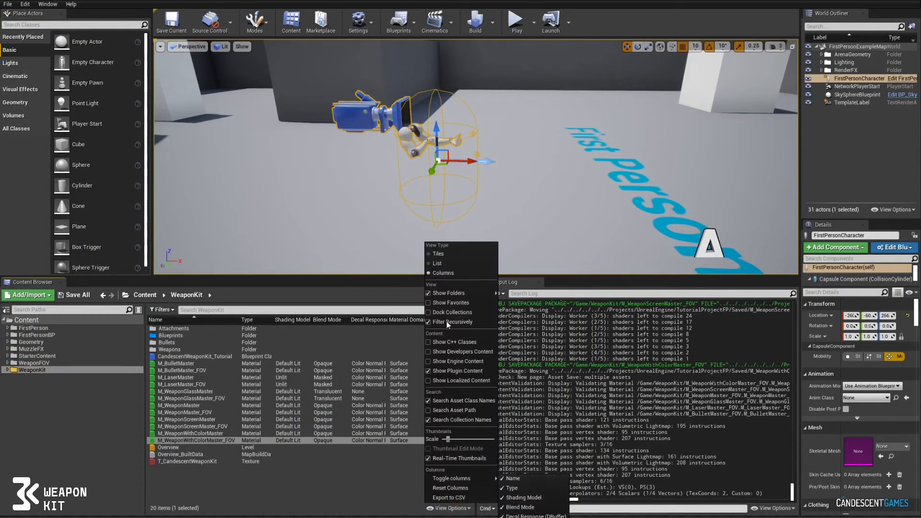
left_click(438, 263)
left_click(450, 508)
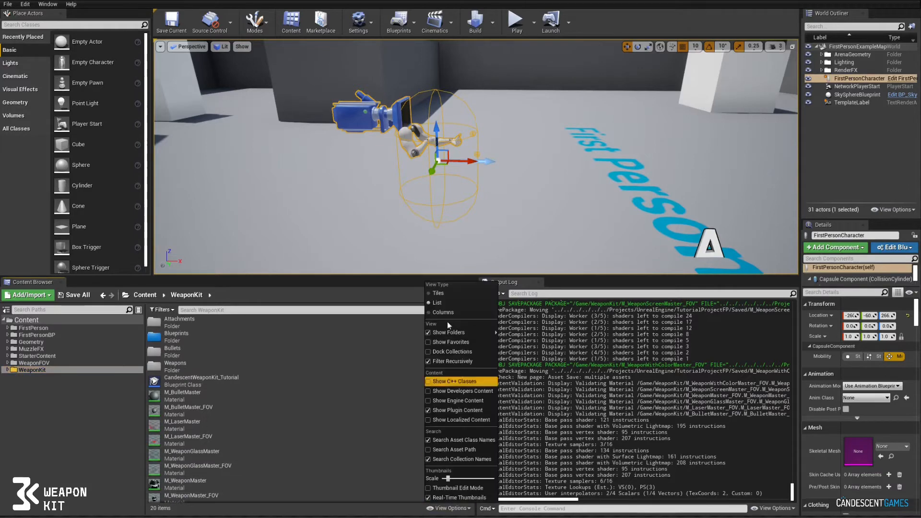
left_click(442, 294)
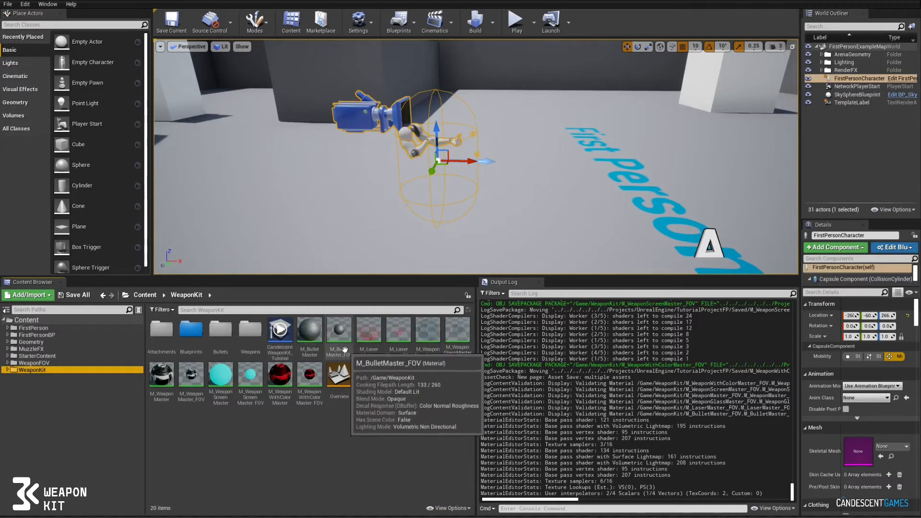
- Highlight the six FOV master materials in the WeaponKit folder, then clear the selection
left_click(310, 377, "ctrl")
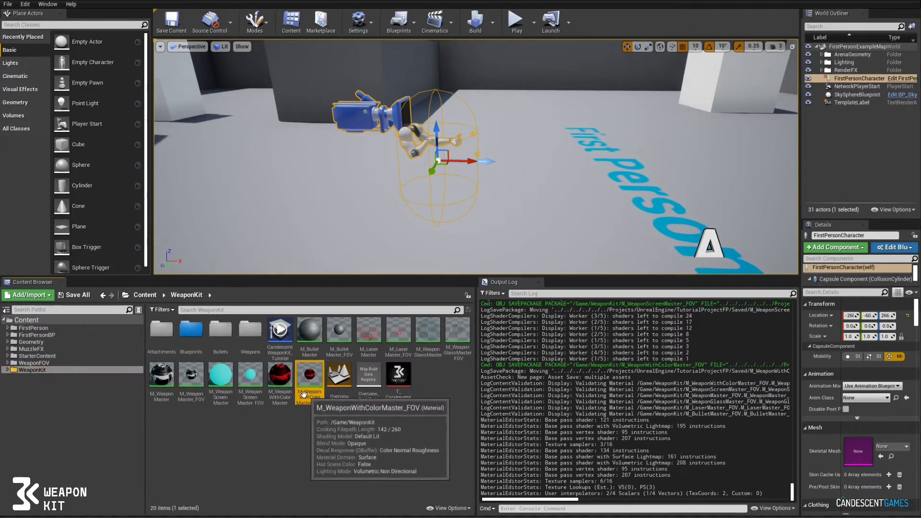
left_click(251, 377, "ctrl")
left_click(191, 376, "ctrl")
left_click(339, 333, "ctrl")
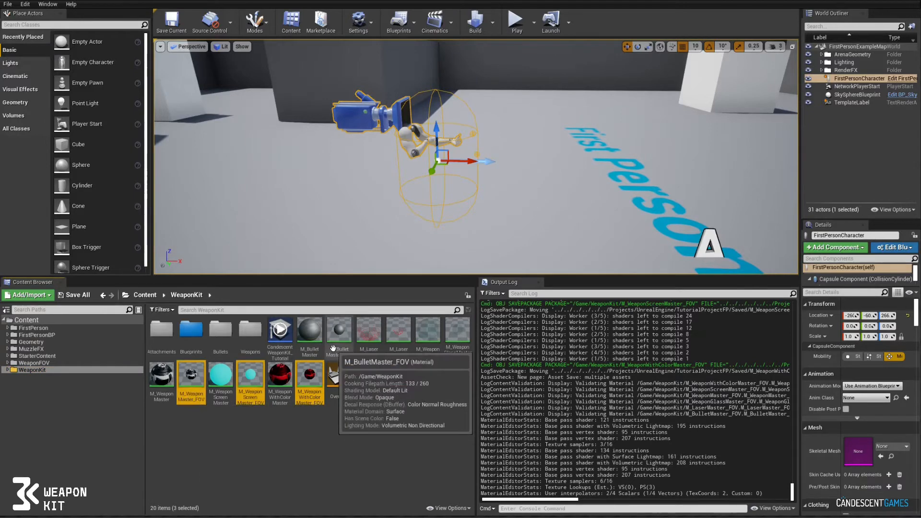
left_click(399, 334, "ctrl")
left_click(457, 334, "ctrl")
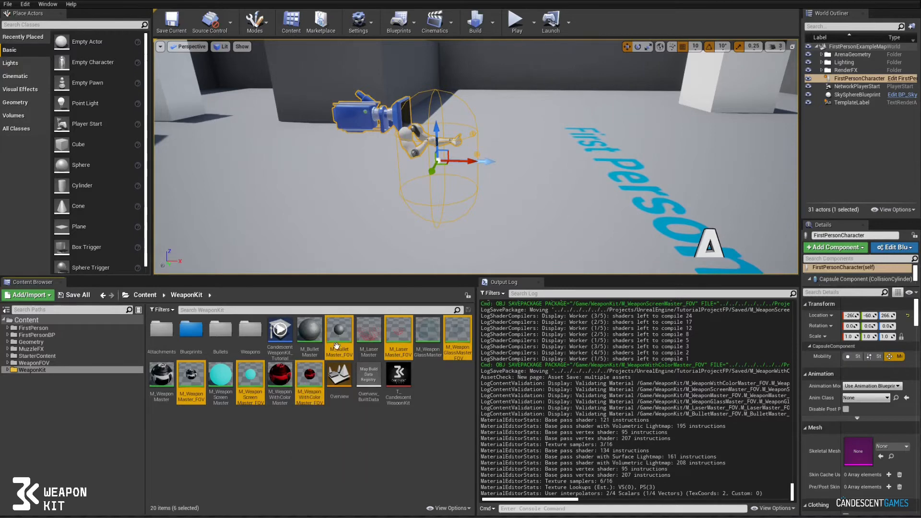
left_click(241, 449)
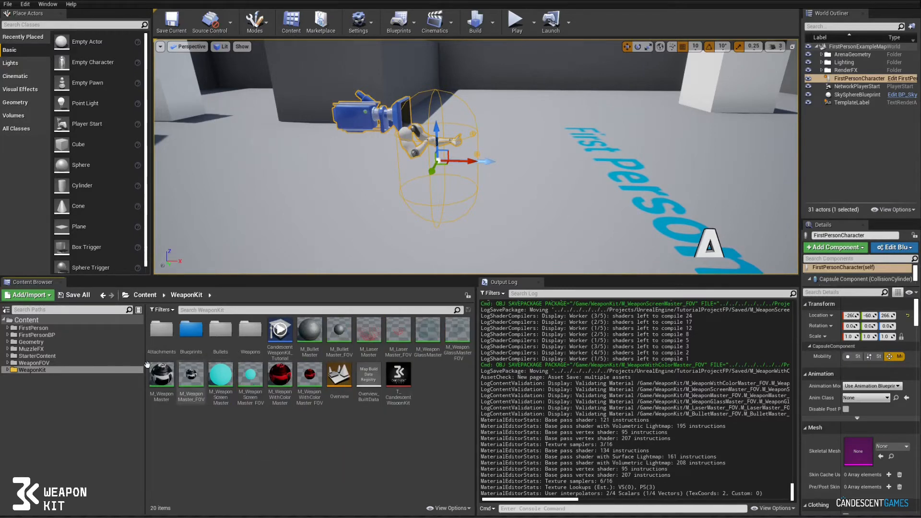
- Open the FirstPersonCharacter blueprint and locate the Attach Weapon to First Person Mesh and Muzzle Flash Particles nodes in its Event Graph
left_click(406, 139)
left_click(484, 140)
left_click(388, 120)
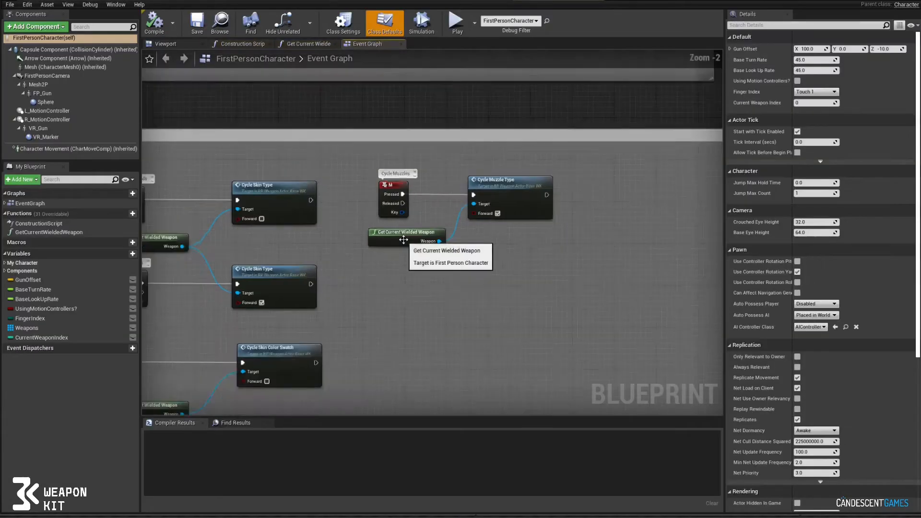
scroll(391, 265, "down", 4)
scroll(489, 295, "down", 6)
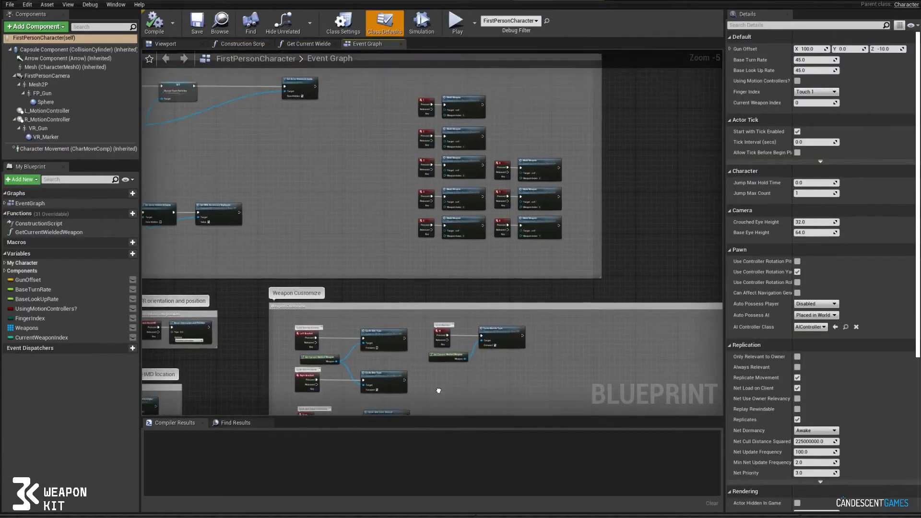
right_click_drag(504, 321, 485, 294)
scroll(416, 202, "up", 2)
scroll(416, 200, "up", 6)
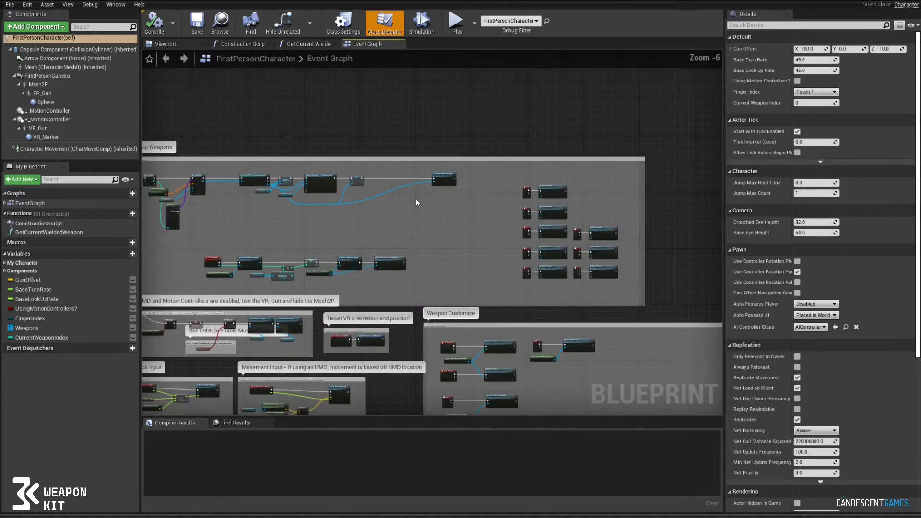
right_click_drag(309, 230, 522, 329)
scroll(522, 330, "up", 3)
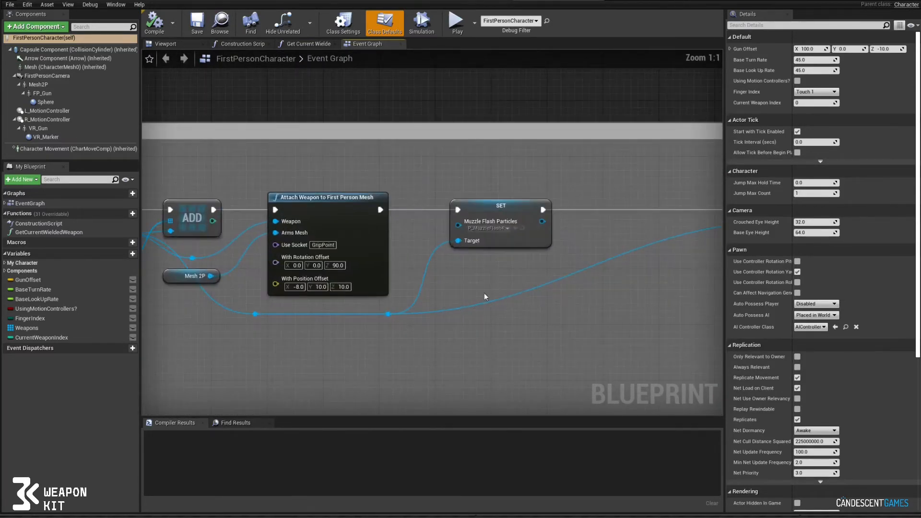
- Add a Setup Weapon Fov Materials node fed by the weapon reference wire, beside the Muzzle Flash Particles setter
right_click_drag(508, 264, 419, 264)
left_click_drag(309, 316, 512, 295)
type("setup w")
type("eapon ")
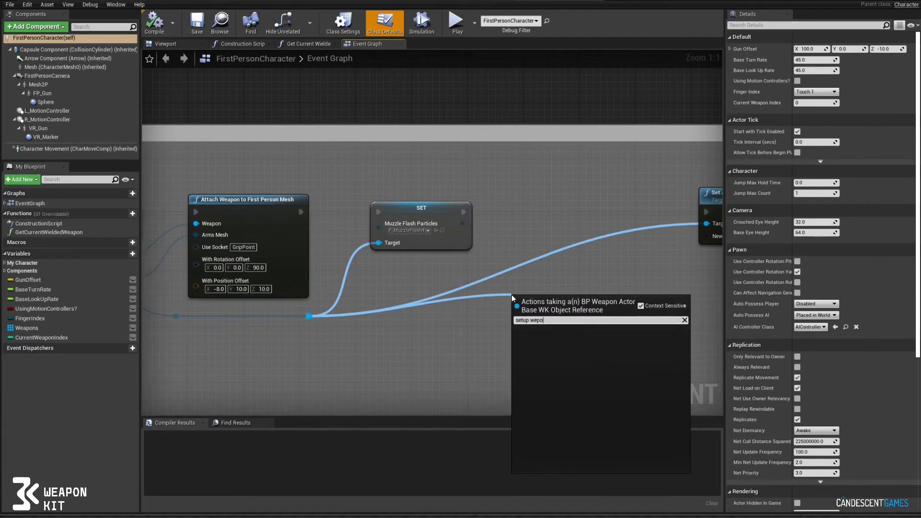
type("fo")
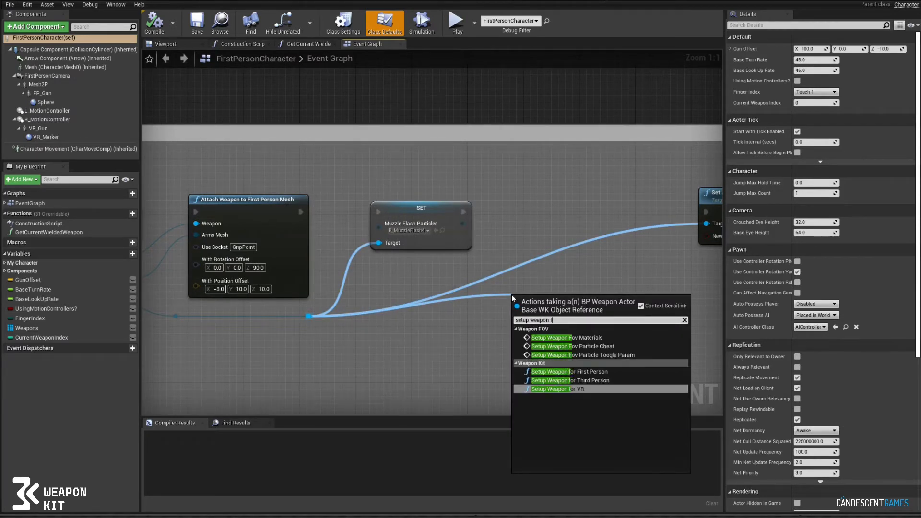
left_click(576, 338)
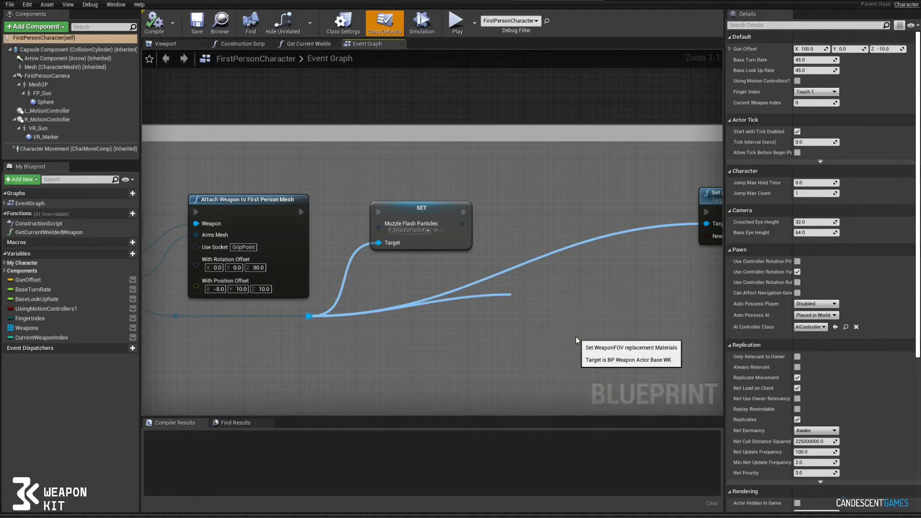
- Place Setup Weapon Fov Materials between the Muzzle Flash Particles setter and Set Actor Hidden In Game, and wire its execution pins to both
right_click_drag(569, 277, 493, 233)
left_click_drag(493, 232, 500, 145)
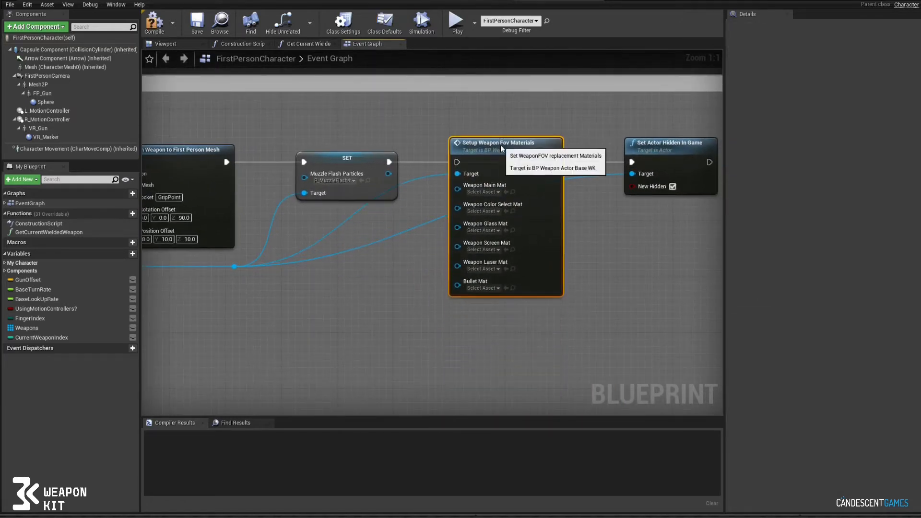
left_click_drag(390, 162, 458, 163)
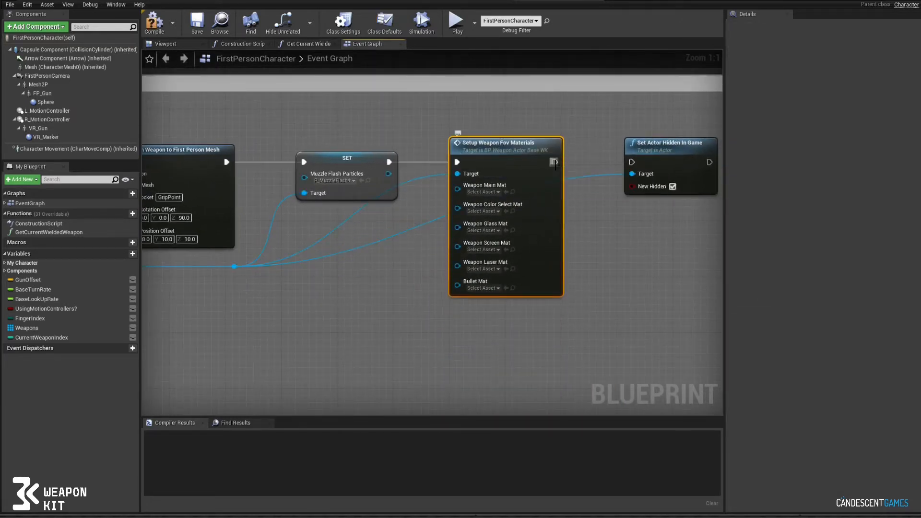
left_click_drag(556, 162, 633, 162)
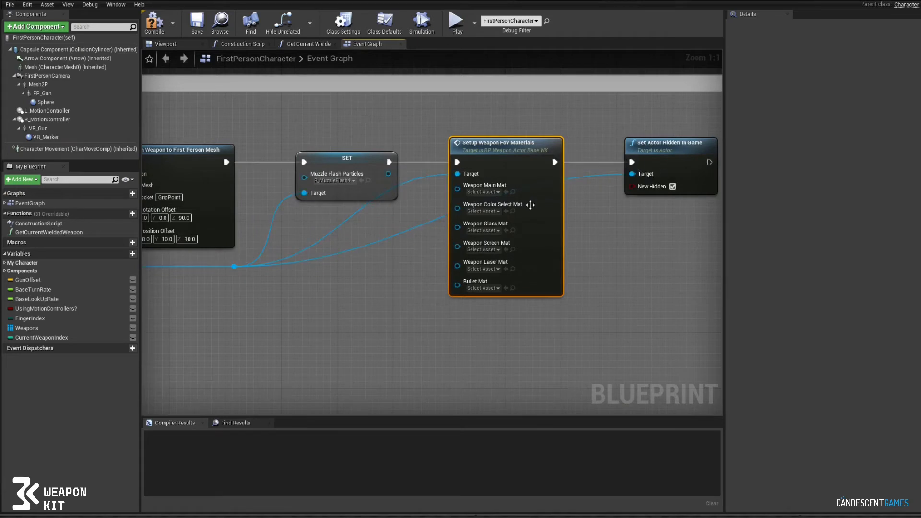
- Set Weapon Main Mat to M_WeaponMaster_FOV and Weapon Color Select Mat to M_WeaponWithColorMaster_FOV on the Setup Weapon Fov Materials node
left_click(485, 193)
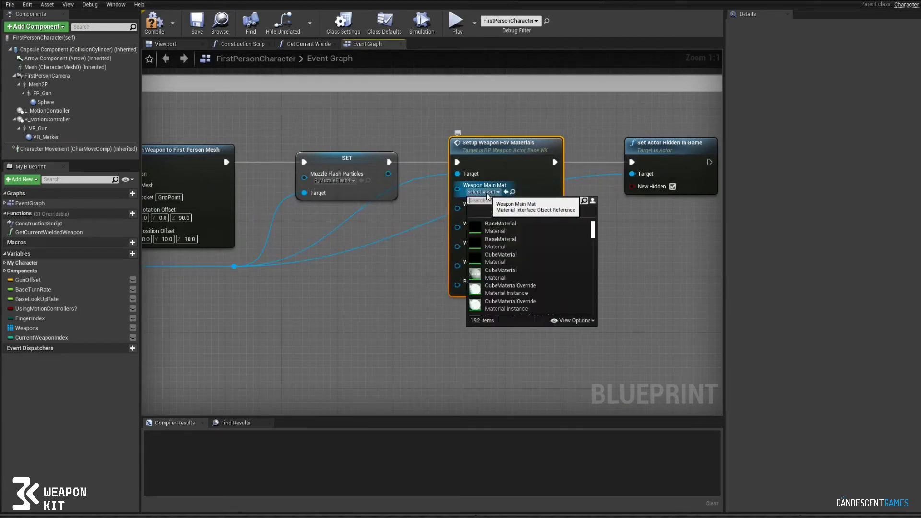
type("WEapon")
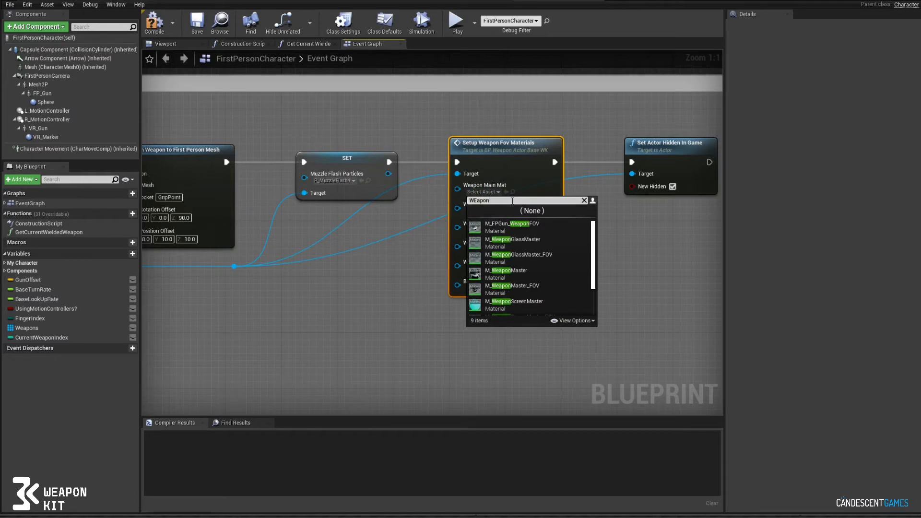
left_click(528, 288)
left_click(485, 212)
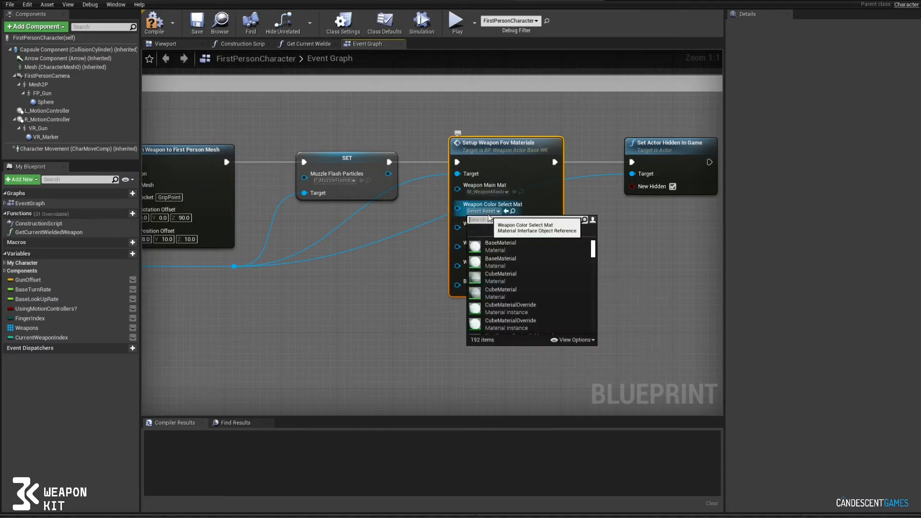
type("weapon colo")
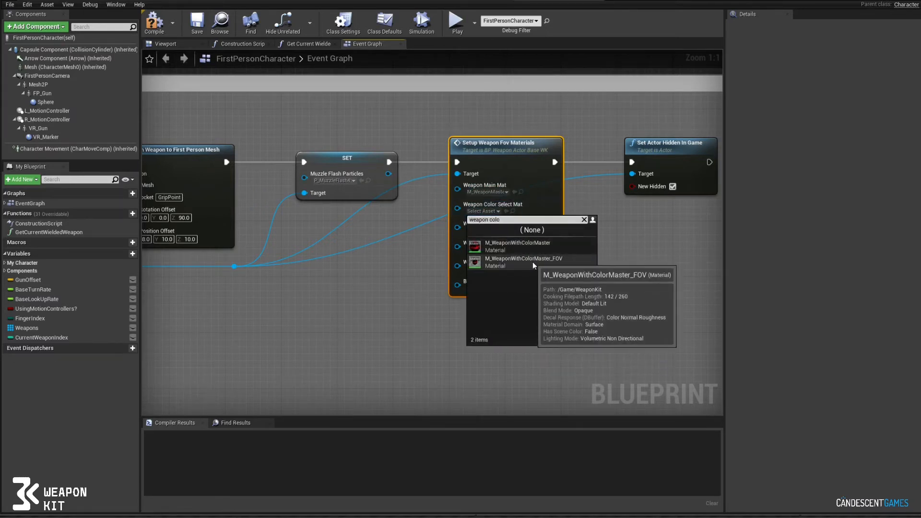
left_click(533, 263)
- Assign M_WeaponGlassMaster_FOV to Weapon Glass Mat and M_WeaponScreenMaster_FOV to Weapon Screen Mat
left_click(483, 231)
type("weapon glass")
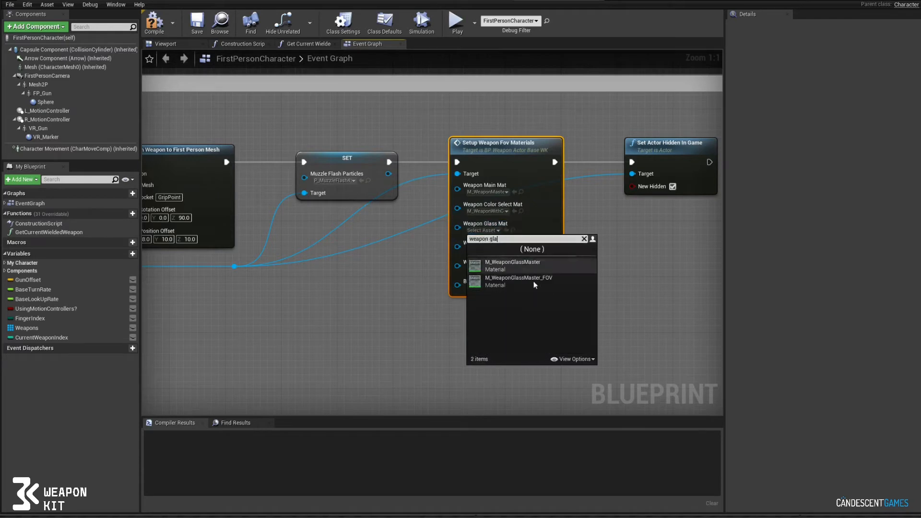
left_click(532, 282)
left_click(496, 250)
type("wea")
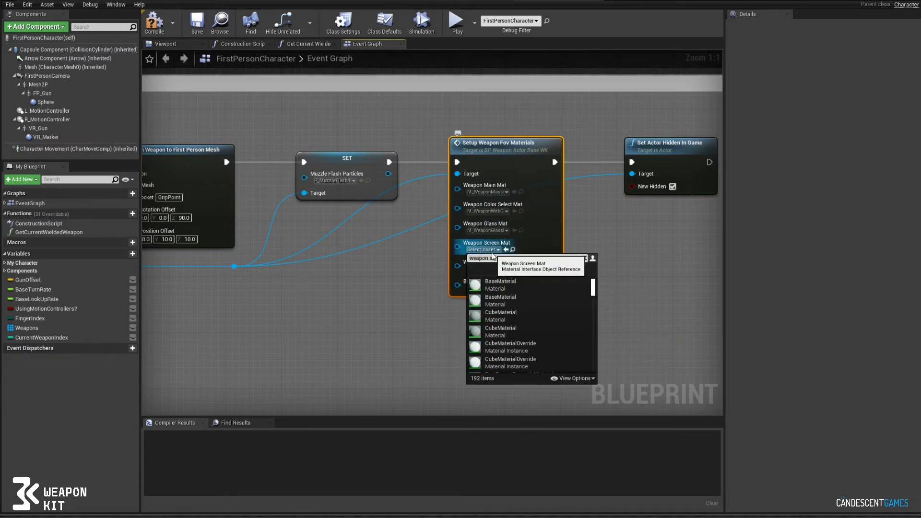
type("pon s")
left_click(528, 286)
- Assign M_LaserMaster_FOV to the node's Weapon Laser Mat input
left_click(487, 269)
type("weapo")
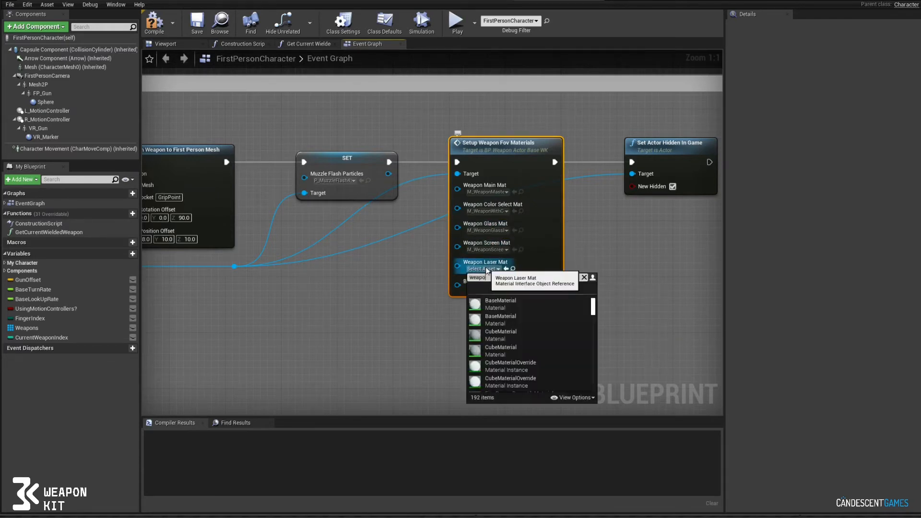
type("n las")
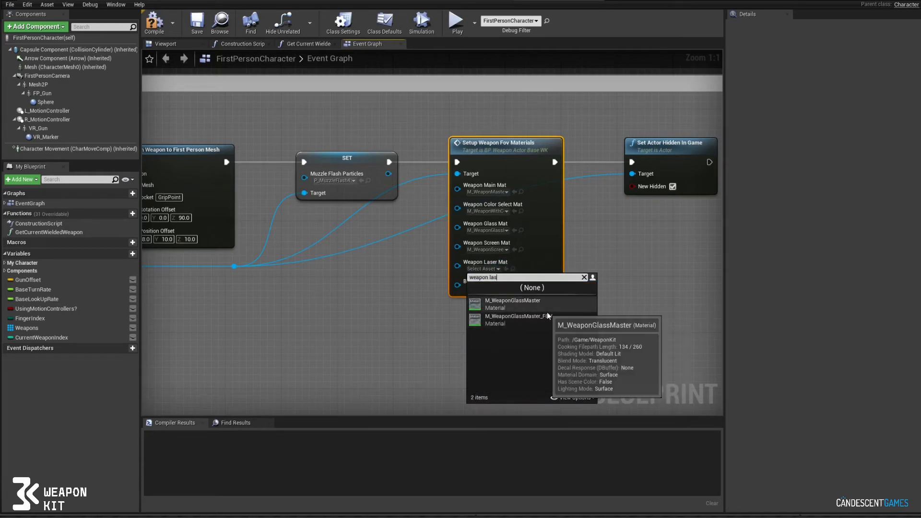
key("BackSpace")
key("BackSpace")
key("BackSpace")
key("BackSpace")
key("BackSpace")
key("BackSpace")
key("BackSpace")
key("BackSpace")
key("BackSpace")
key("BackSpace")
type("laser")
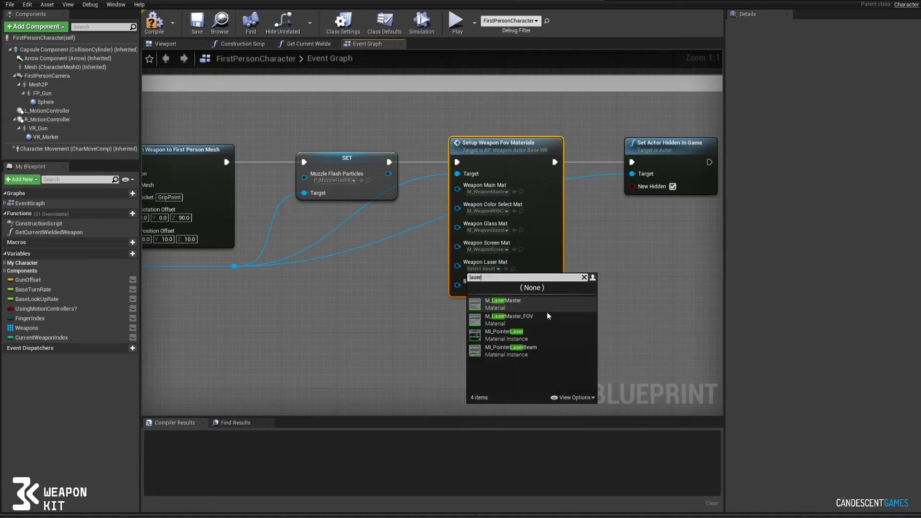
left_click(516, 317)
- Assign M_BulletMaster_FOV to Bullet Mat and compile the FirstPersonCharacter blueprint
left_click(483, 288)
type("bullet")
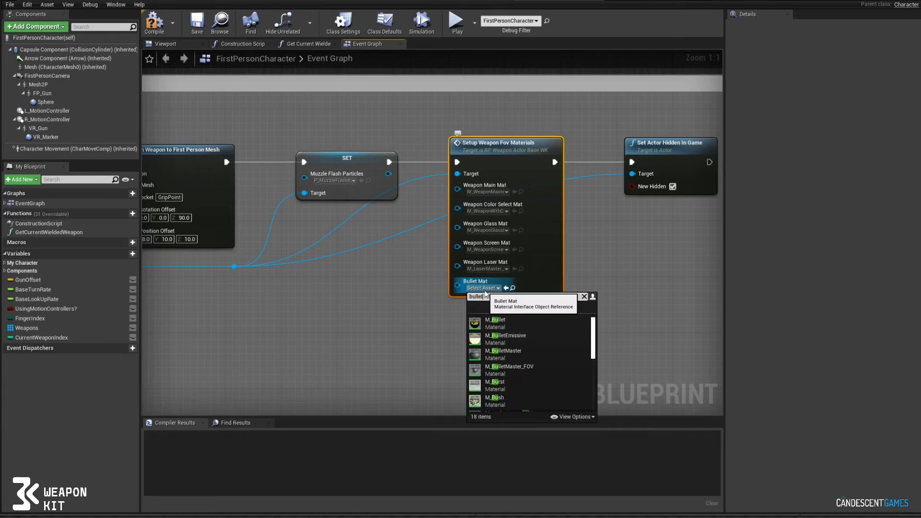
left_click(511, 367)
right_click_drag(619, 262, 606, 270)
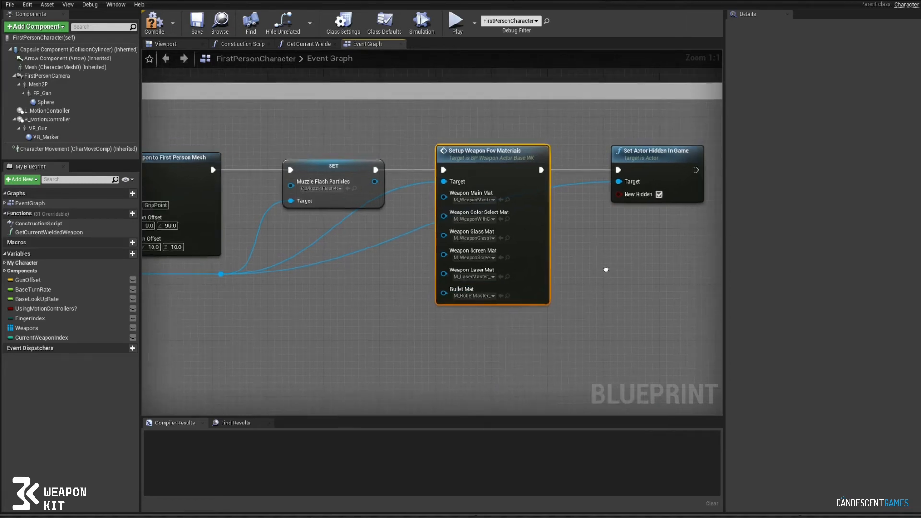
scroll(606, 269, "down", 2)
left_click(160, 28)
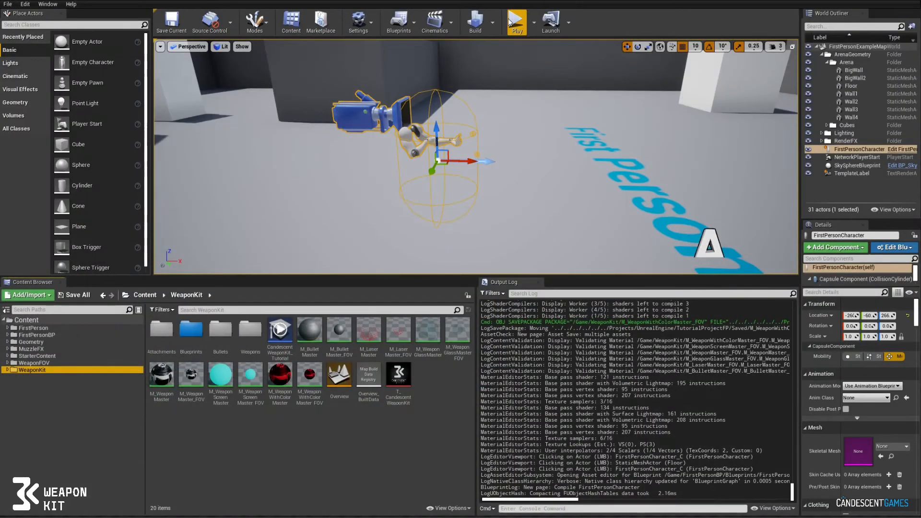
- Play the level in the viewport and cycle through the character's weapons to check how they render
left_click(512, 22)
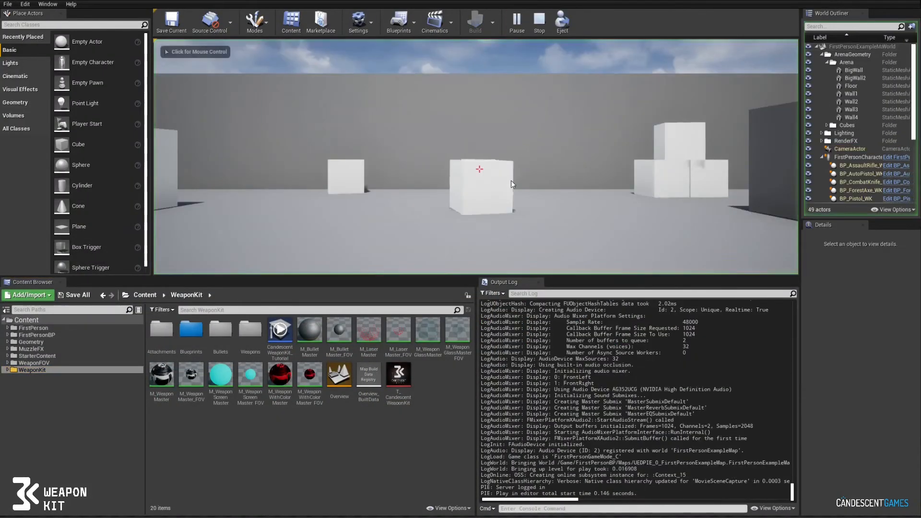
left_click(477, 198)
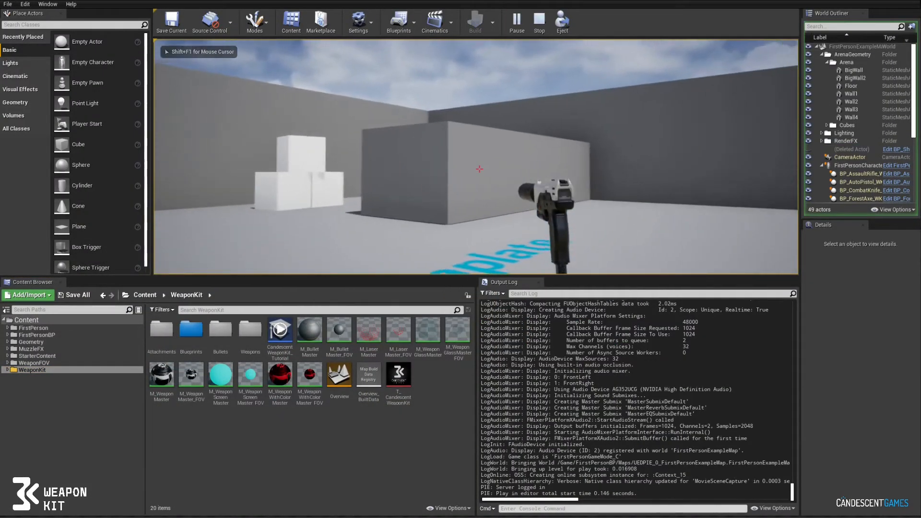
scroll(477, 157, "down", 1)
scroll(477, 157, "down", 1)
scroll(477, 157, "down", 1)
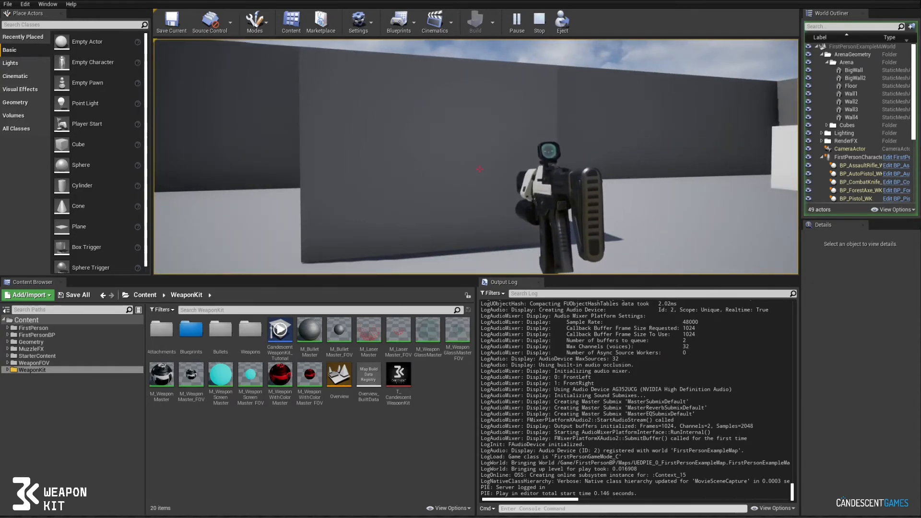
- Eject from the player, open MP_WeaponFOV from the WeaponFOV folder, and set WeaponFov's default value to about 44.46
key("F8")
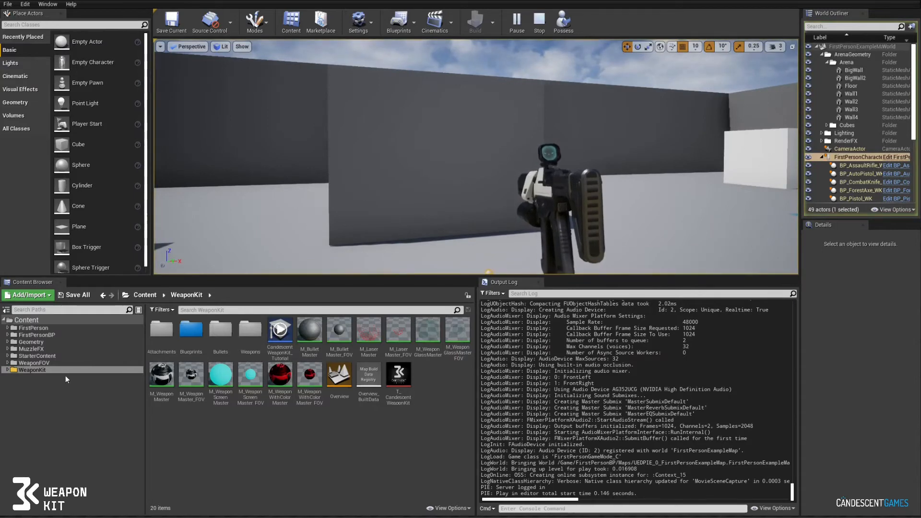
left_click(37, 363)
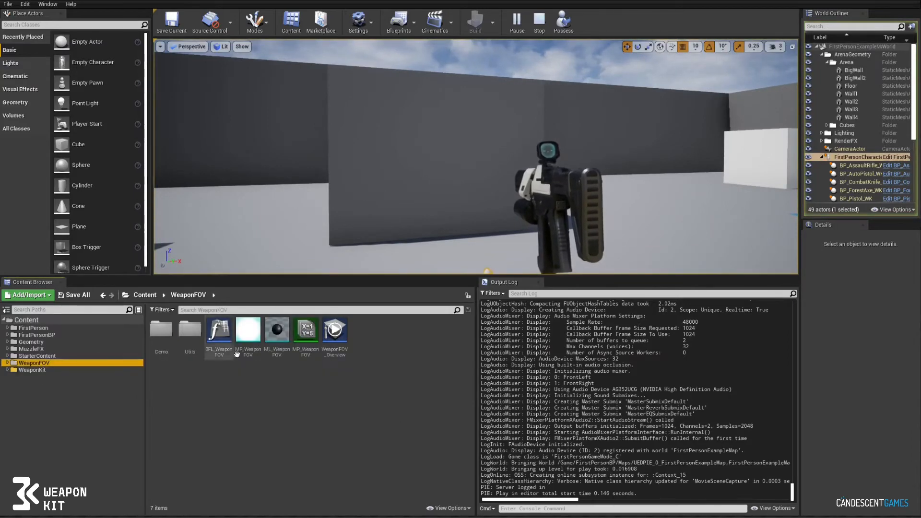
double_click(308, 331)
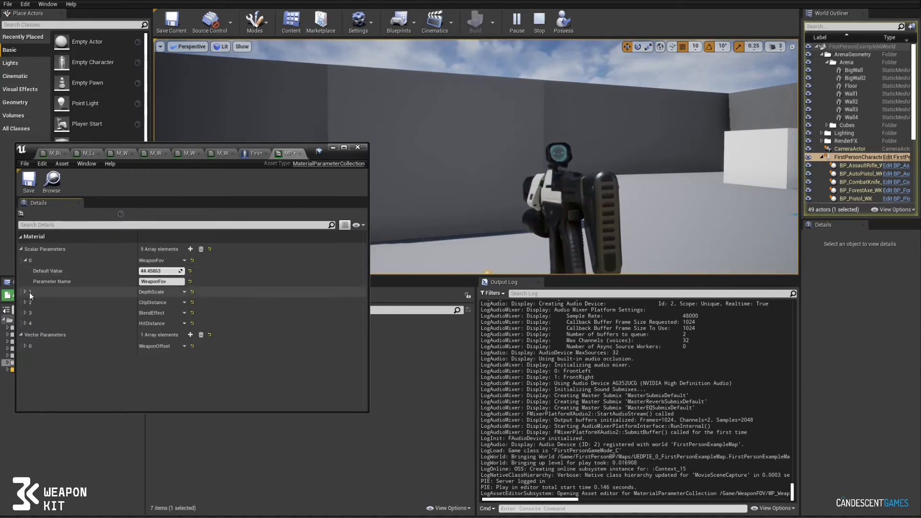
- Set the WeaponOffset vector's default value to about R 7.85, G 1.10 and B 72.19
left_click(26, 346)
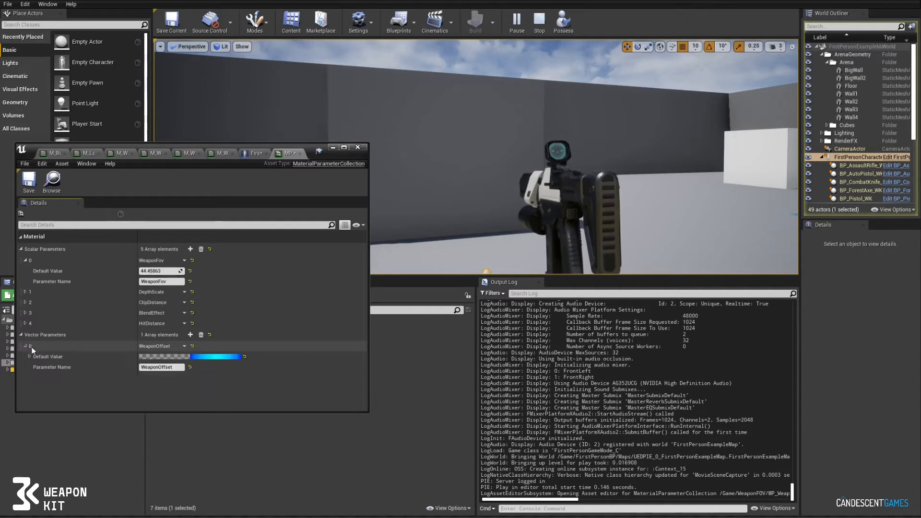
left_click(29, 357)
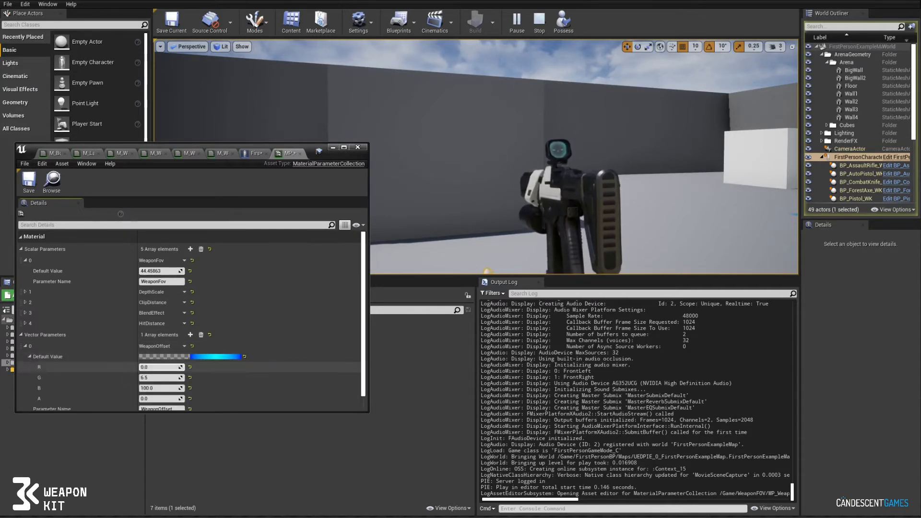
mouse_move(161, 367)
left_mouse_down()
mouse_move(172, 367)
mouse_move(178, 384)
mouse_move(151, 378)
left_mouse_up()
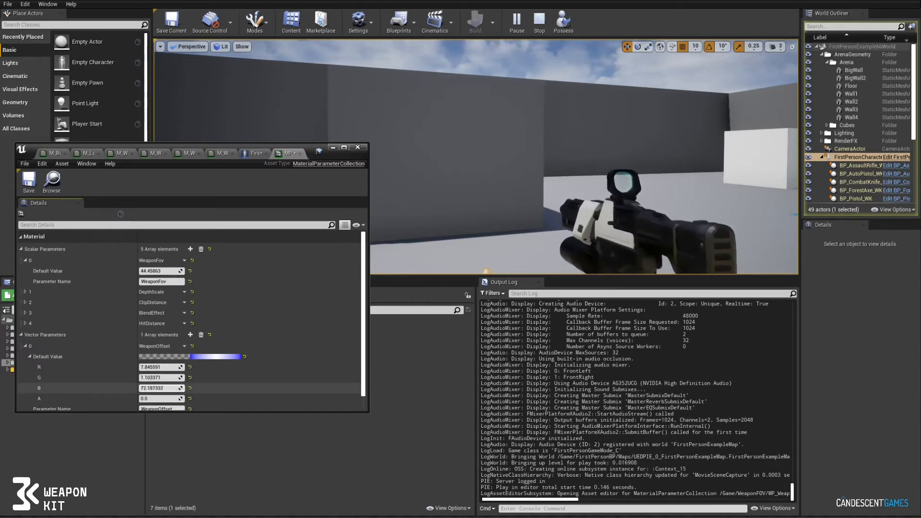
- Fine-tune the defaults to about 45.08 for WeaponFov and R 4.05 and B 75.61 for WeaponOffset, and possess the player again
left_click_drag(160, 389, 166, 388)
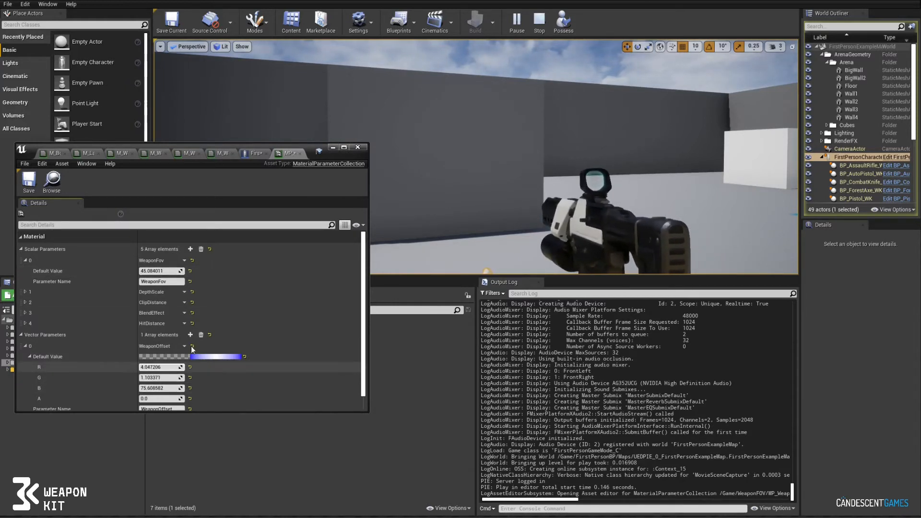
left_click(333, 148)
left_click(563, 27)
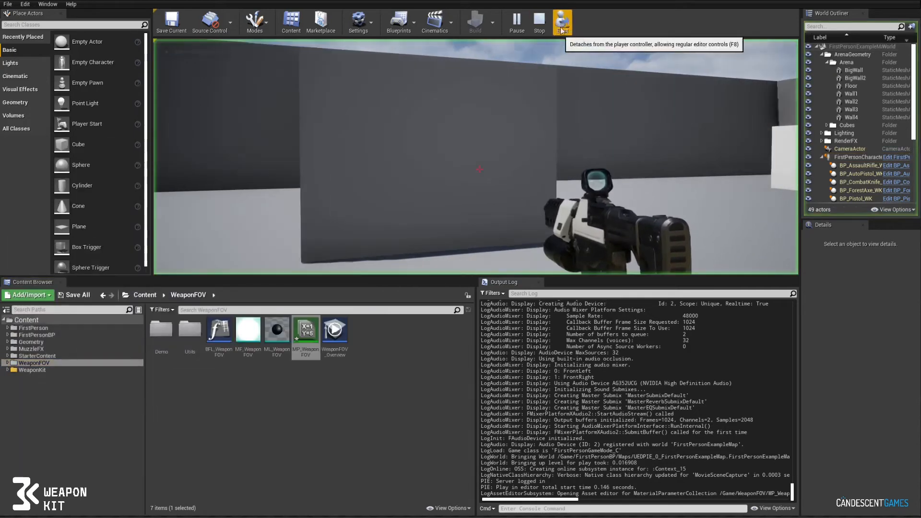
- Walk around the arena, switch to the pistol and fire it to check the muzzle flash and ejected shells, and stop the play session
left_click(480, 169)
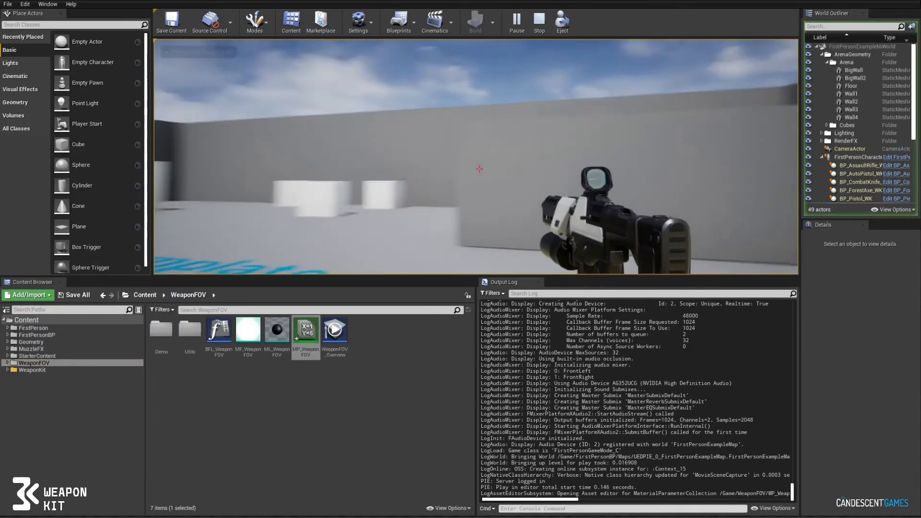
key("2")
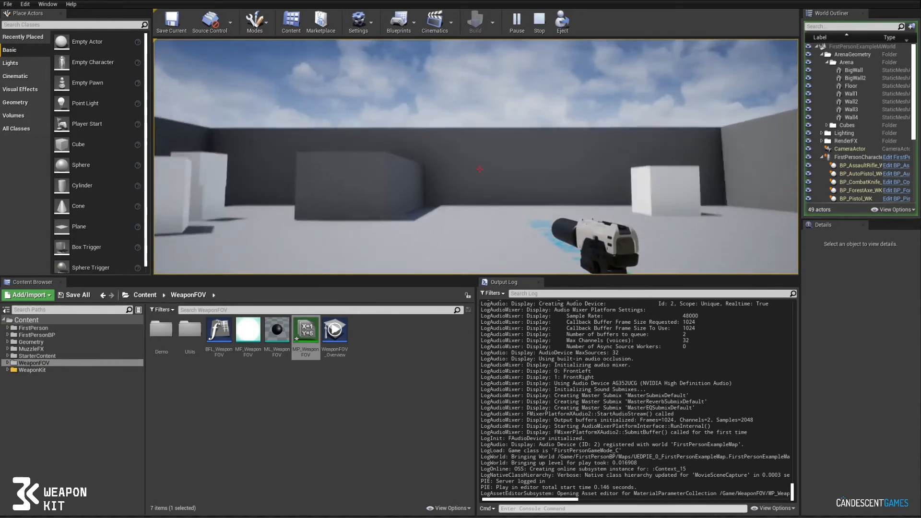
key("w")
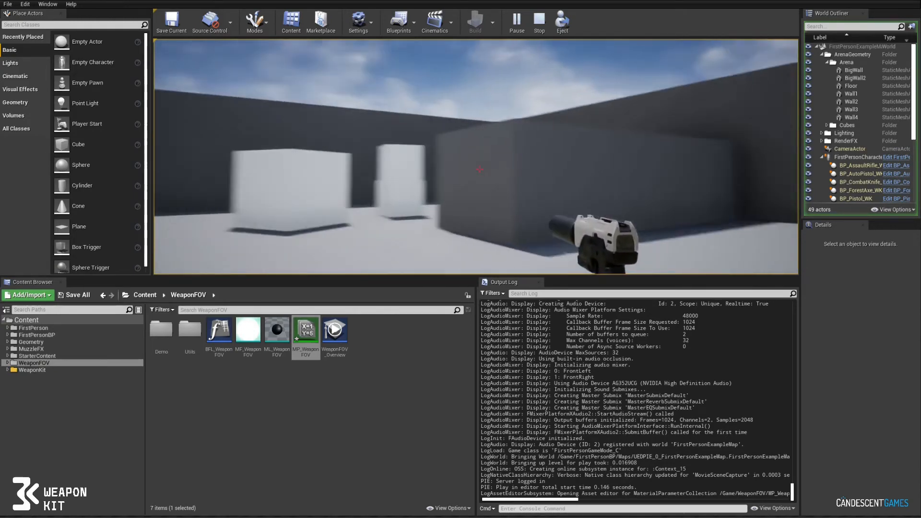
key("3")
key("w")
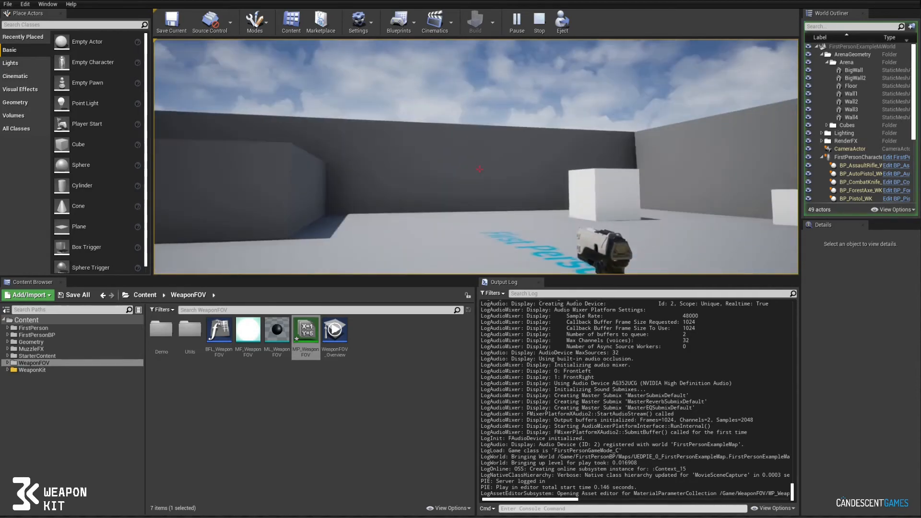
left_click(479, 169)
left_click(479, 169)
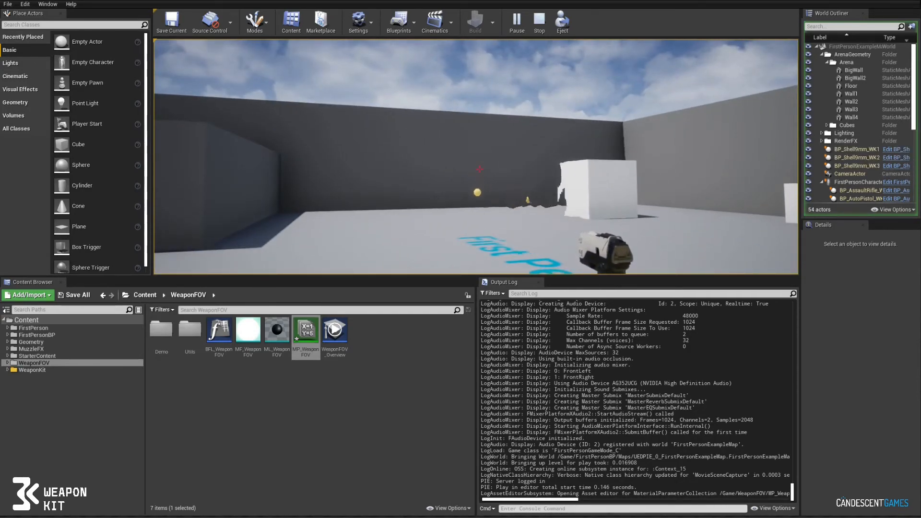
left_click(479, 169)
left_click(480, 169)
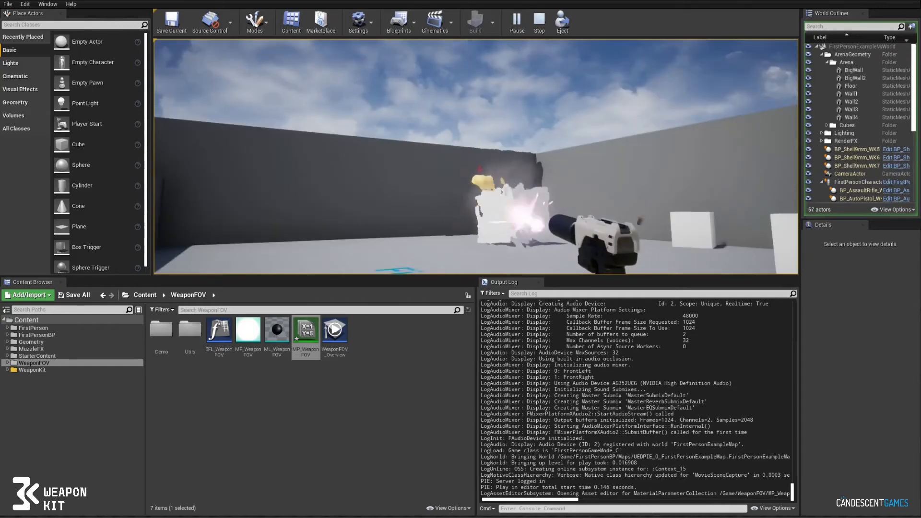
left_click(479, 169)
left_click(480, 169)
left_click(479, 169)
left_click(479, 169)
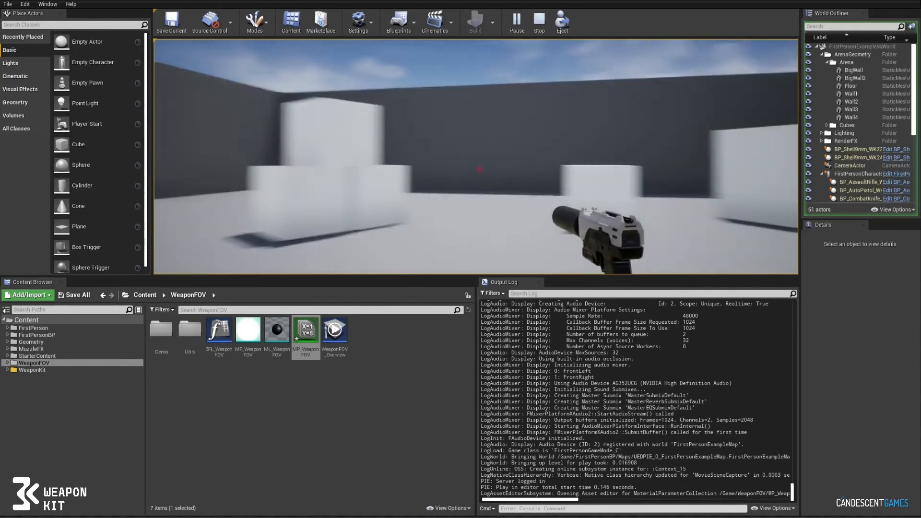
key("w")
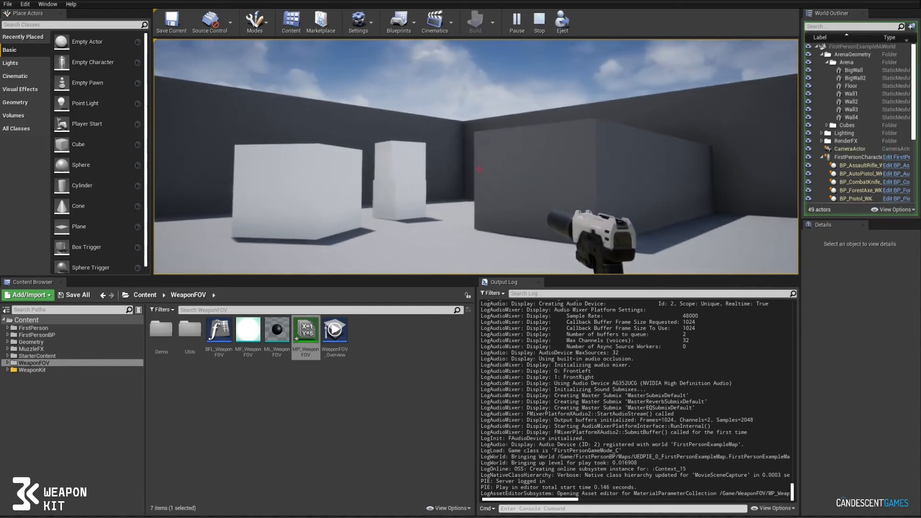
key("Escape")
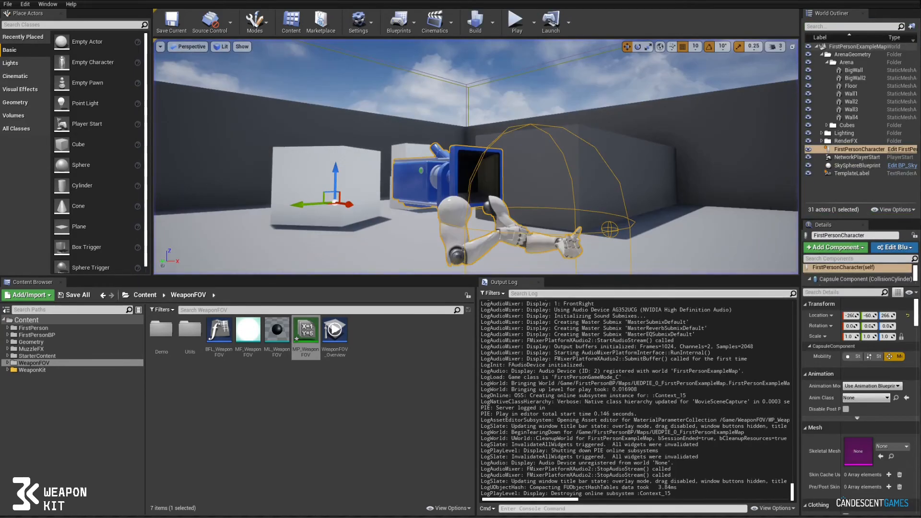
- Open the FirstPersonCharacter blueprint and move the Set Actor Hidden In Game node further away to make room after Setup Weapon Fov Materials
left_click(897, 150)
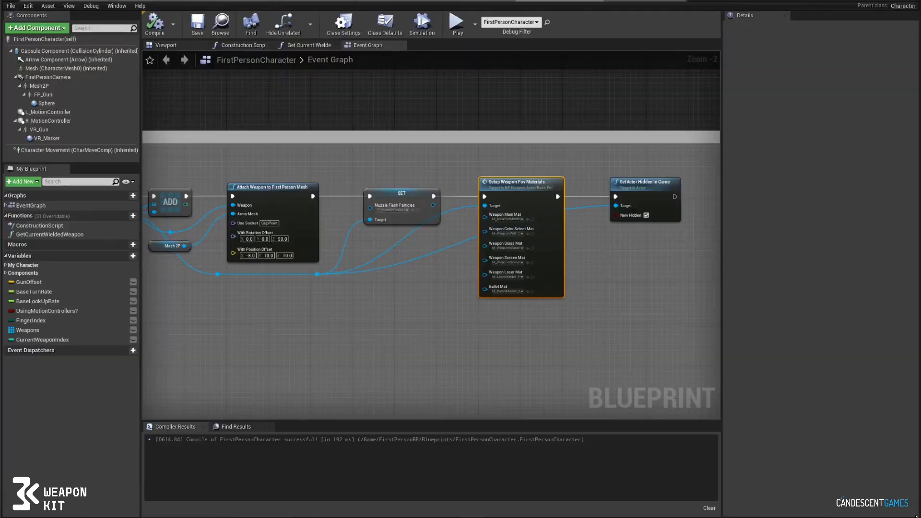
right_click_drag(611, 326, 541, 314)
right_click_drag(588, 220, 519, 218)
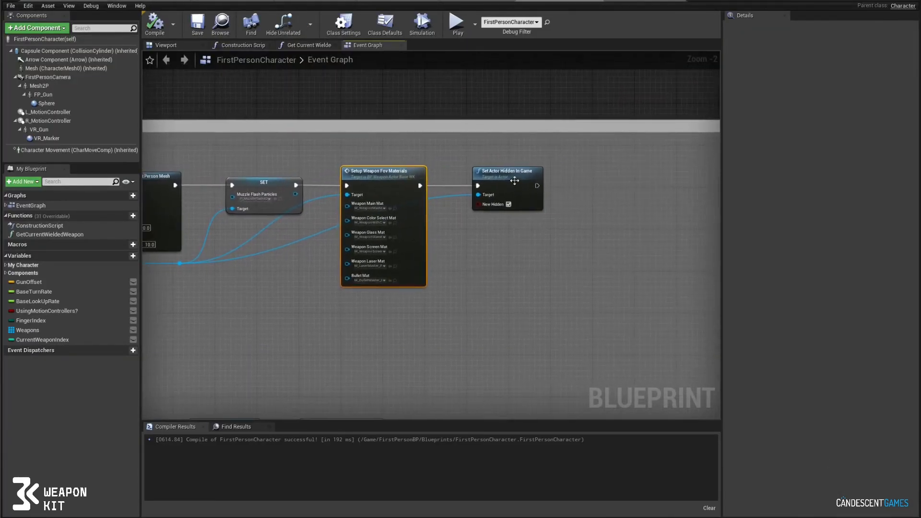
left_click_drag(513, 178, 633, 176)
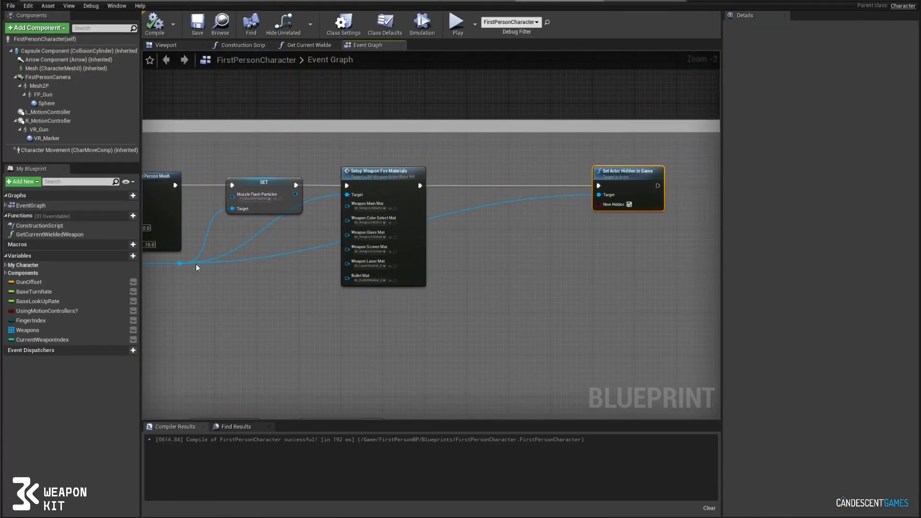
- Add a Setup Weapon Fov Particle Cheat node that takes the weapon reference as its target
left_click_drag(181, 264, 432, 290)
type("setup we")
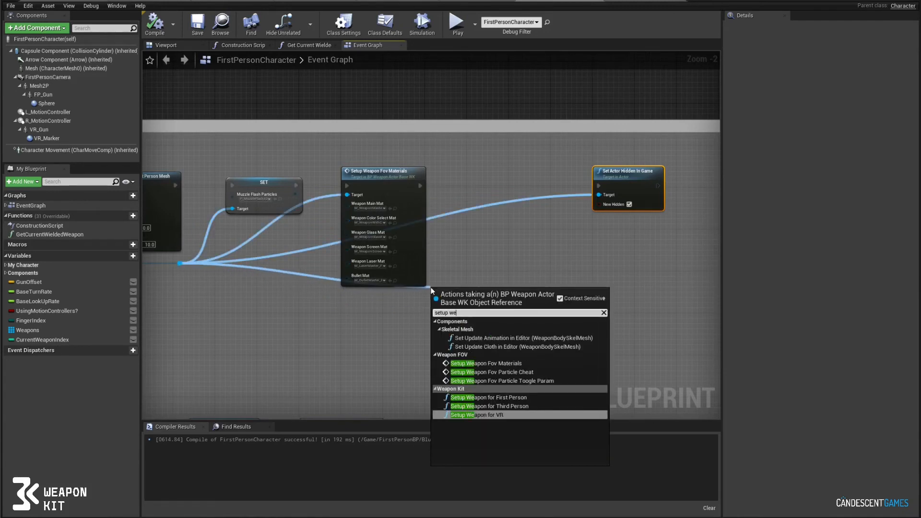
left_click(509, 373)
right_click_drag(529, 261, 514, 262)
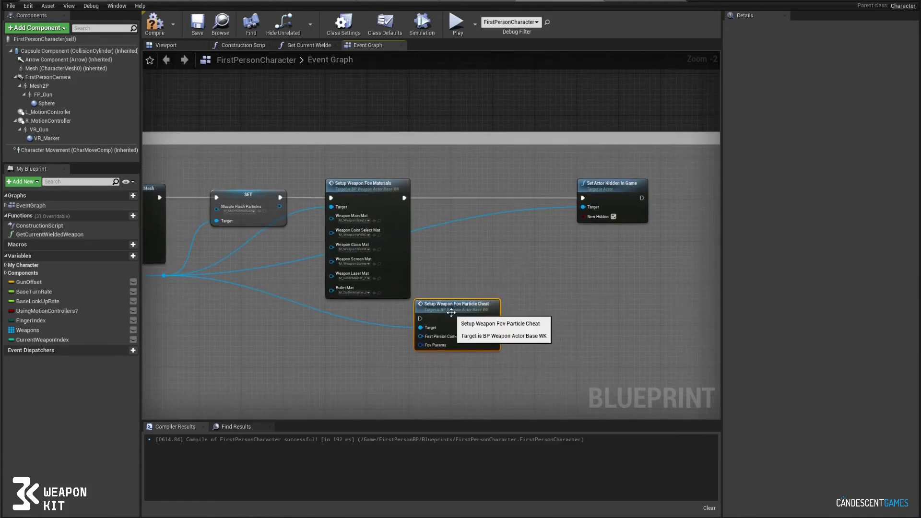
- Place the particle cheat node between Setup Weapon Fov Materials and Set Actor Hidden In Game and route the execution flow through it
left_click_drag(458, 316, 604, 175)
scroll(518, 263, "up", 2)
left_click_drag(365, 175, 443, 175)
left_click_drag(641, 163, 663, 163)
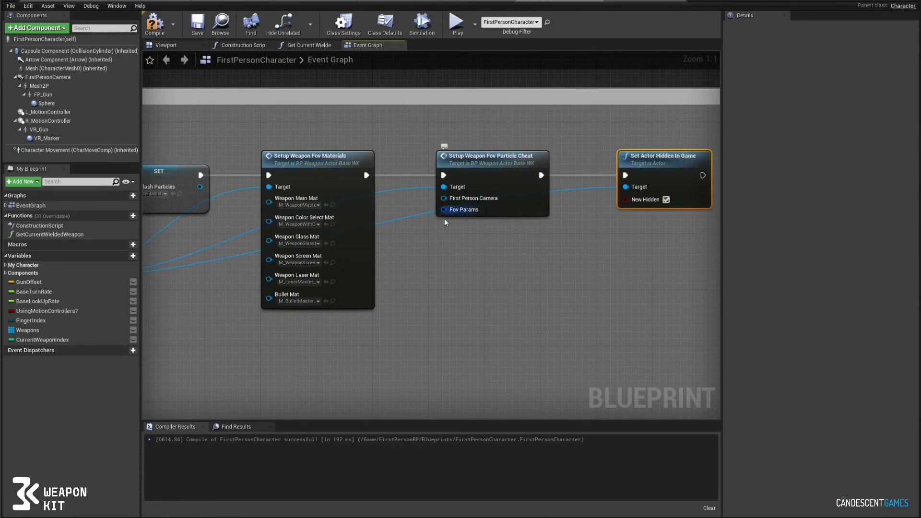
left_click(311, 156)
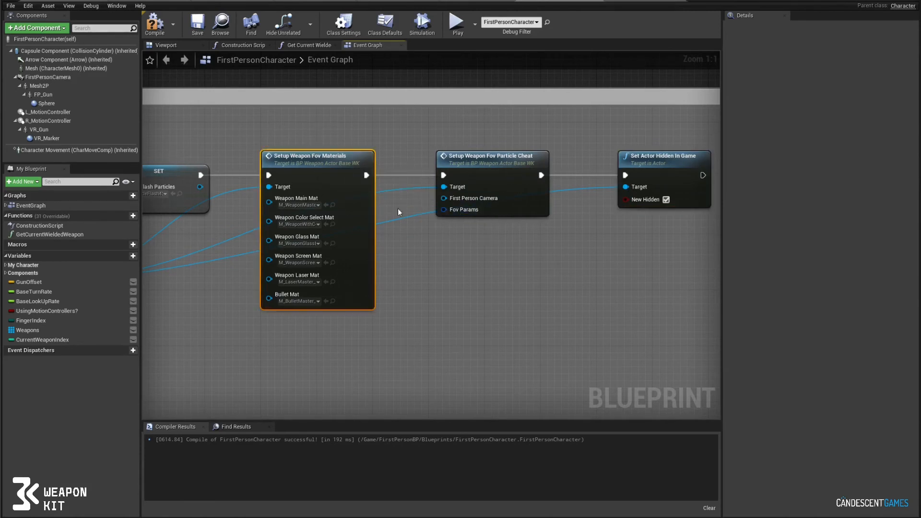
- Split the particle cheat node's Fov Params pin, and set MP_WeaponFOV's WeaponFov default and the node's Fov parameter to 45
right_click(466, 212)
left_click(485, 230)
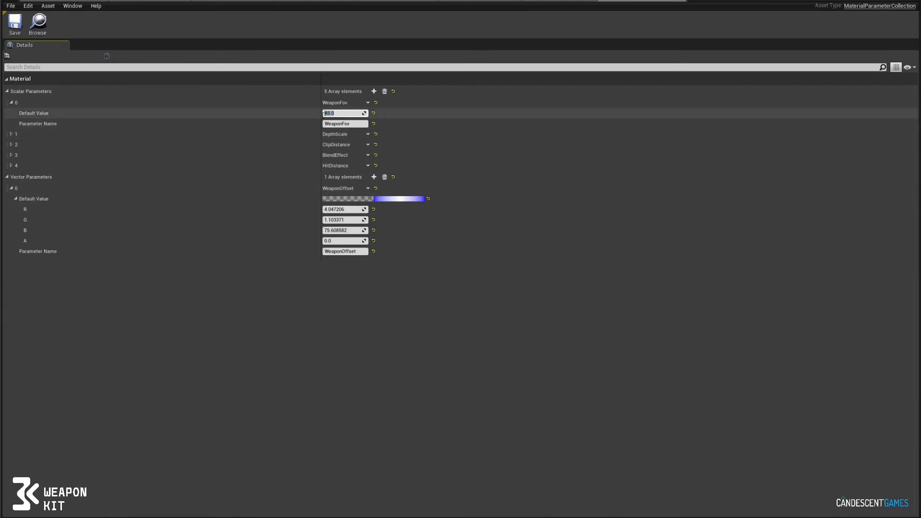
left_click(559, 4)
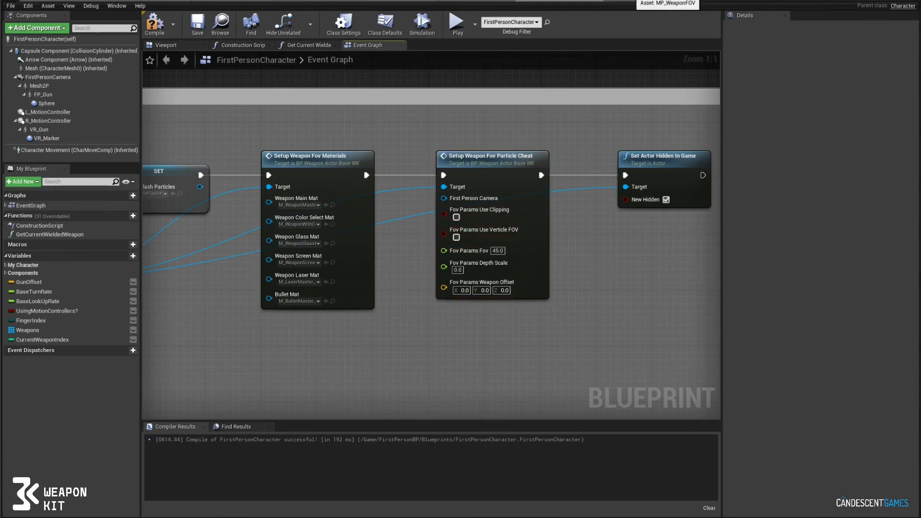
- Look up the DepthScale default in MP_WeaponFOV and set the node's Fov Params Depth Scale to 0.08
left_click(667, 1)
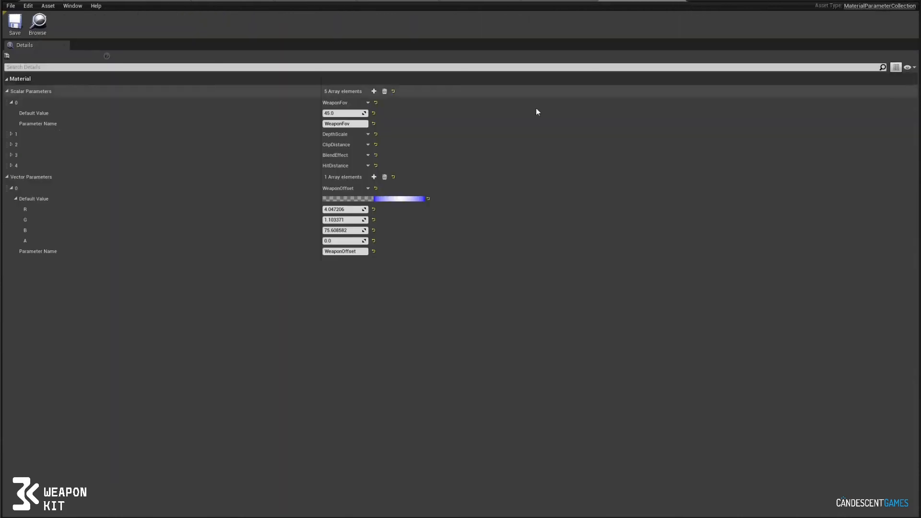
left_click(10, 134)
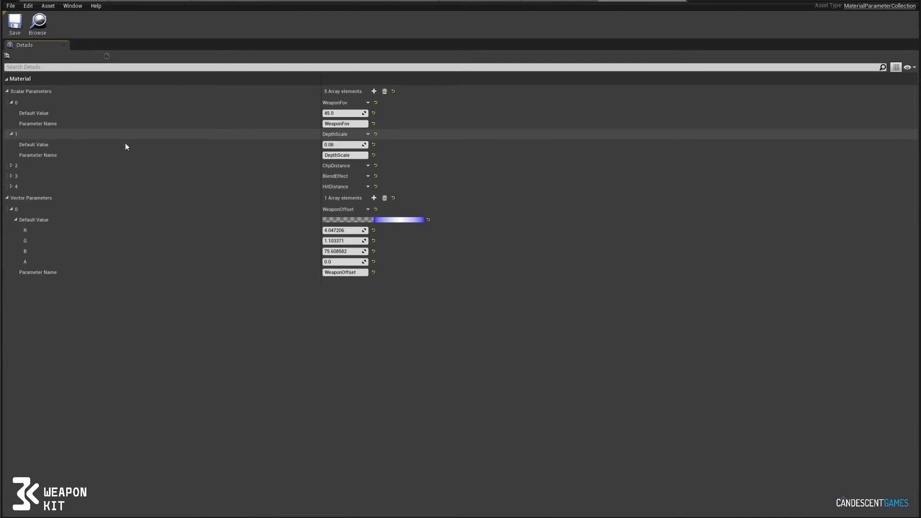
left_click(560, 3)
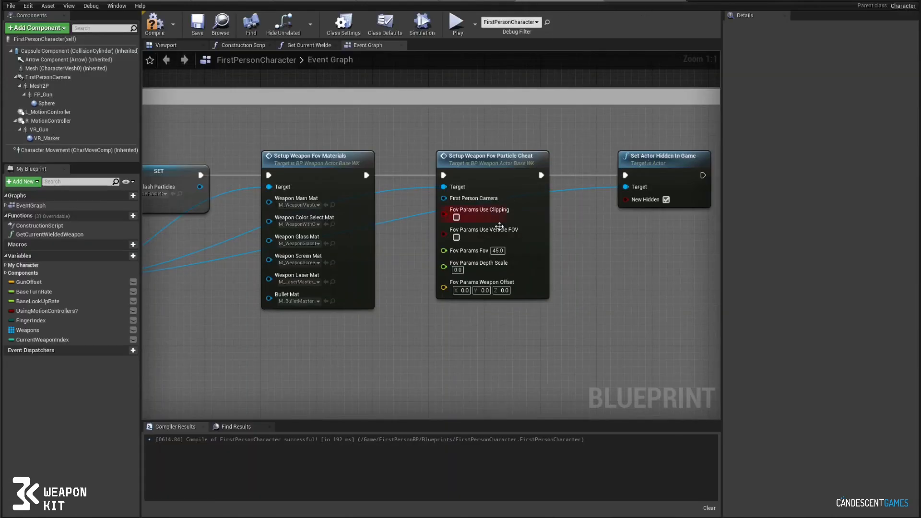
type("0.08")
key("Return")
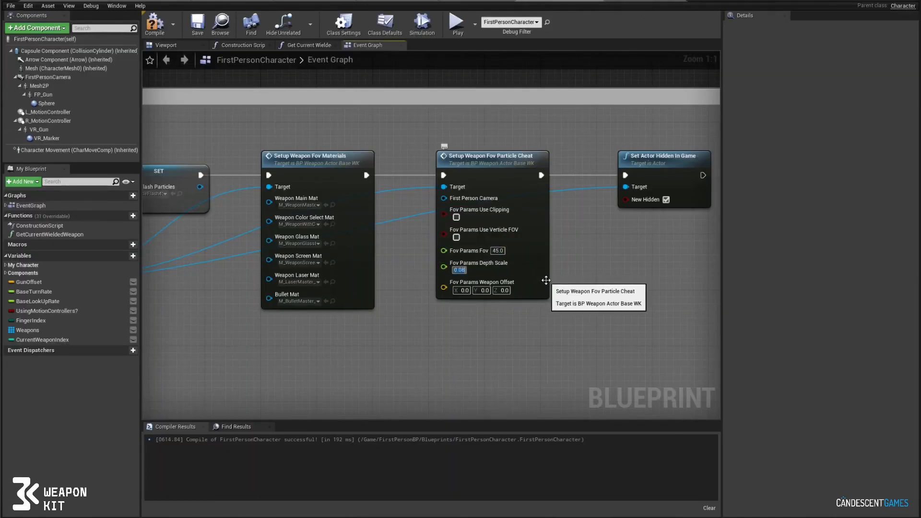
- Set Fov Params Weapon Offset to X 4, Y 1.1 and Z 75 based on MP_WeaponFOV's WeaponOffset, and compile the blueprint
left_click(651, 3)
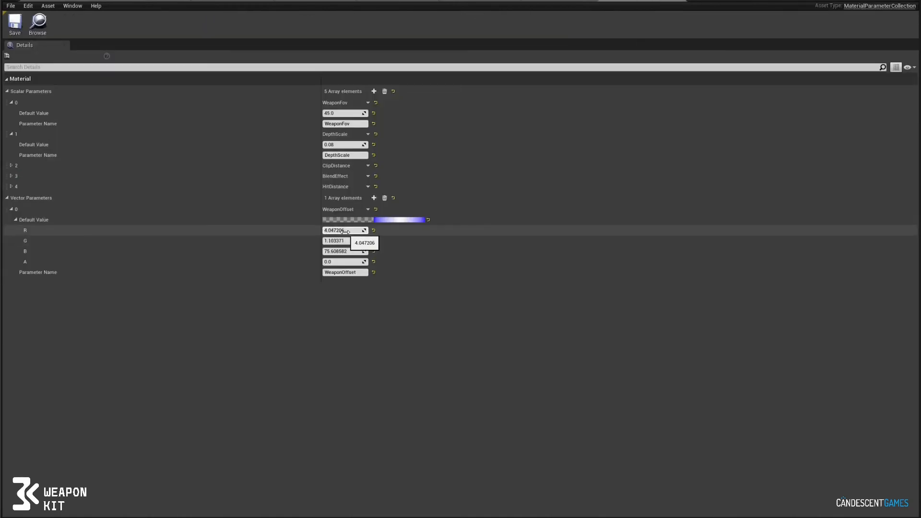
type("4")
key("Return")
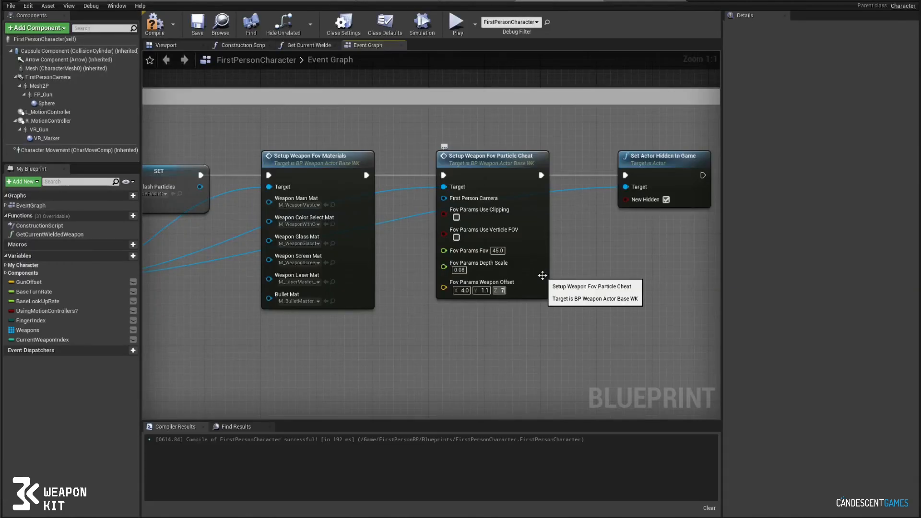
left_click(163, 30)
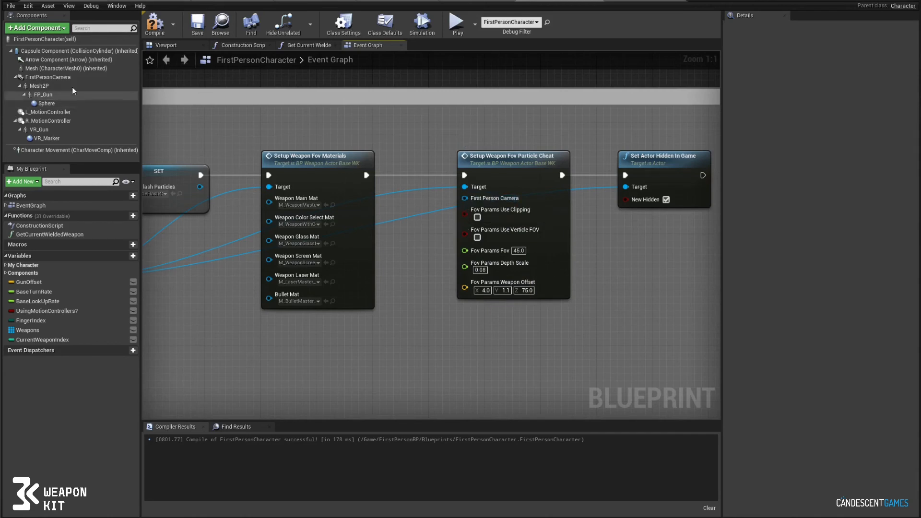
- Connect a FirstPersonCamera reference to the particle cheat node's First Person Camera input and compile the blueprint
left_click_drag(63, 93, 319, 342)
left_click_drag(378, 347, 465, 199)
left_click(156, 29)
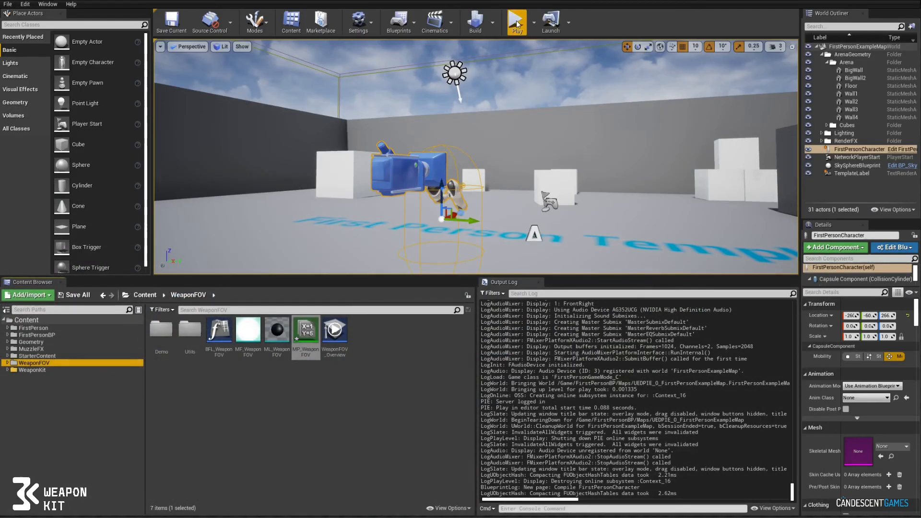
- Play the level and fire different weapons to check that muzzle flashes and shells line up with the FOV-adjusted weapons
left_click(517, 22)
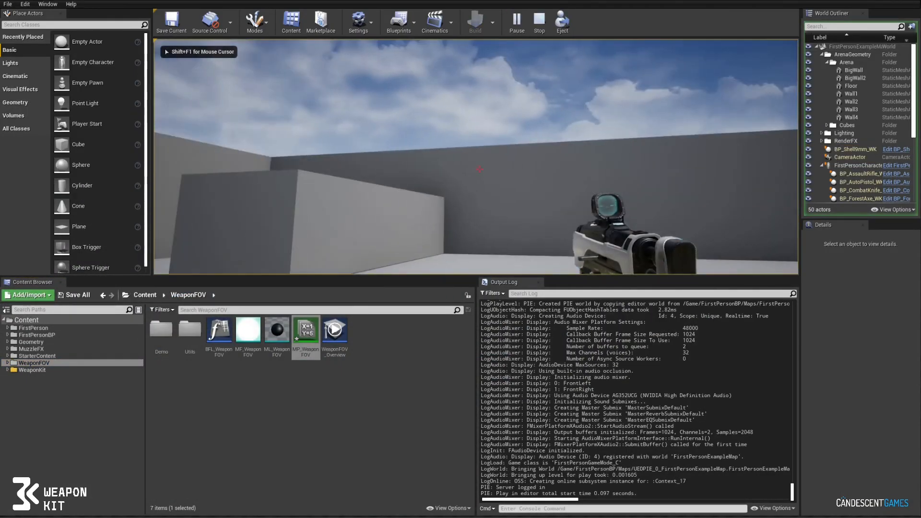
left_click(480, 169)
left_click(480, 169)
left_click(480, 169)
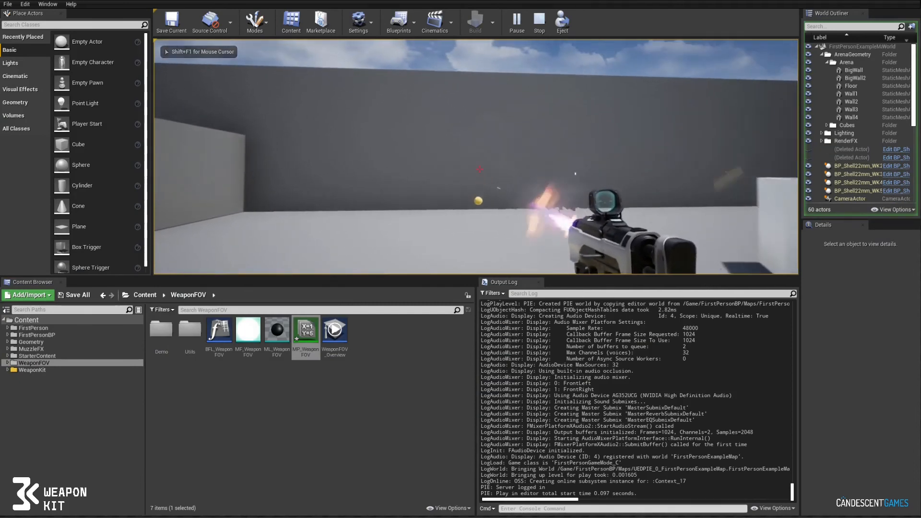
left_click(480, 169)
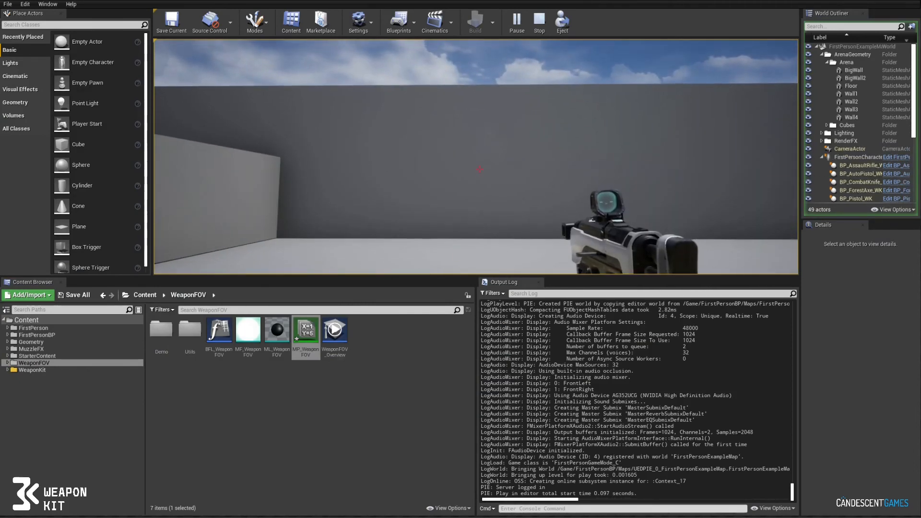
left_click(479, 169)
left_click(479, 168)
left_click(479, 169)
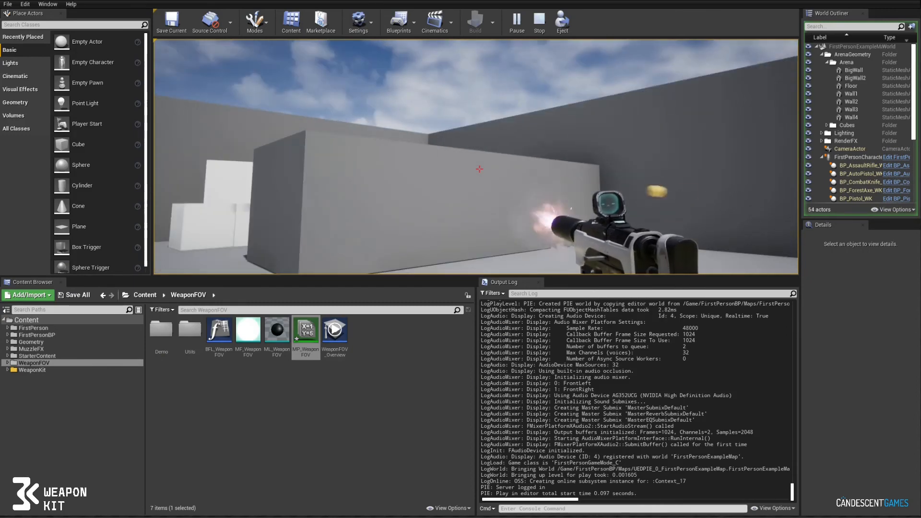
left_click(480, 169)
left_click(480, 169)
left_click(480, 169)
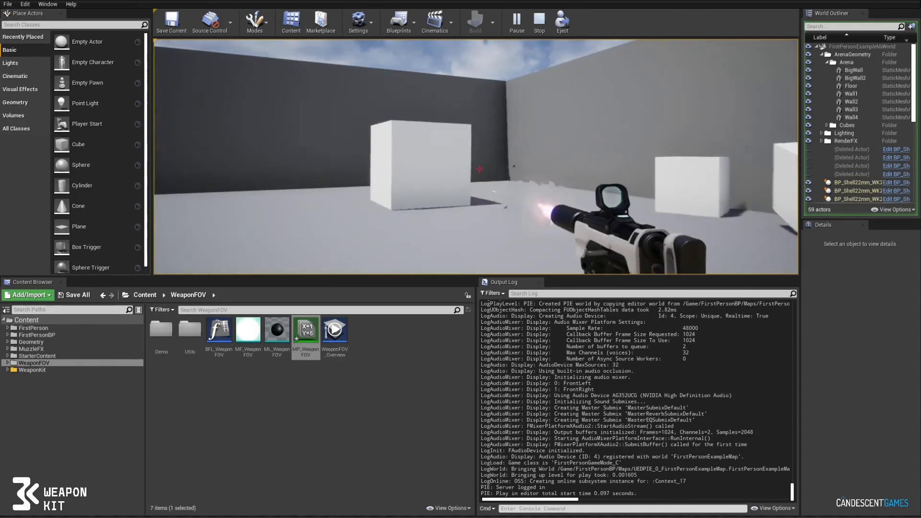
scroll(479, 169, "down", 1)
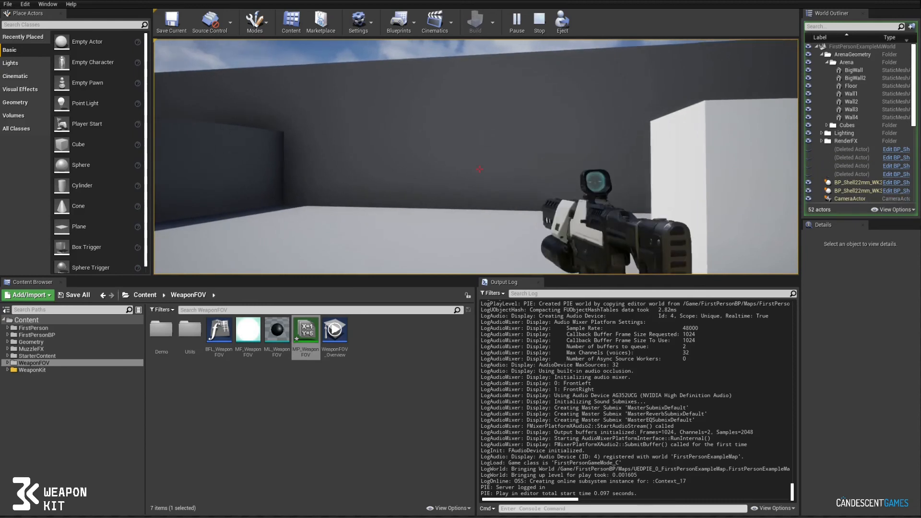
left_click(480, 169)
left_click(480, 169)
left_click(479, 169)
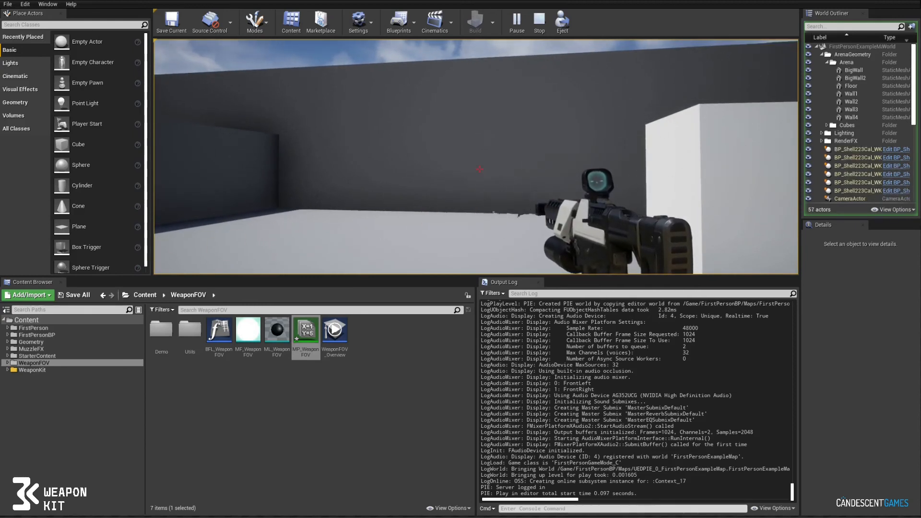
- Fire the white assault rifle at the arena walls and cubes to check its muzzle flash and shell ejection
left_click(479, 169)
left_click(479, 169)
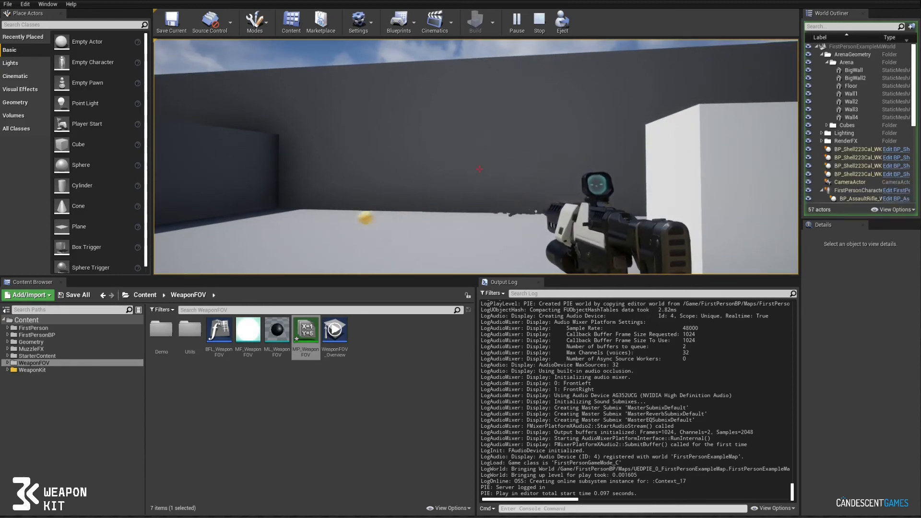
left_click(480, 169)
left_click(480, 168)
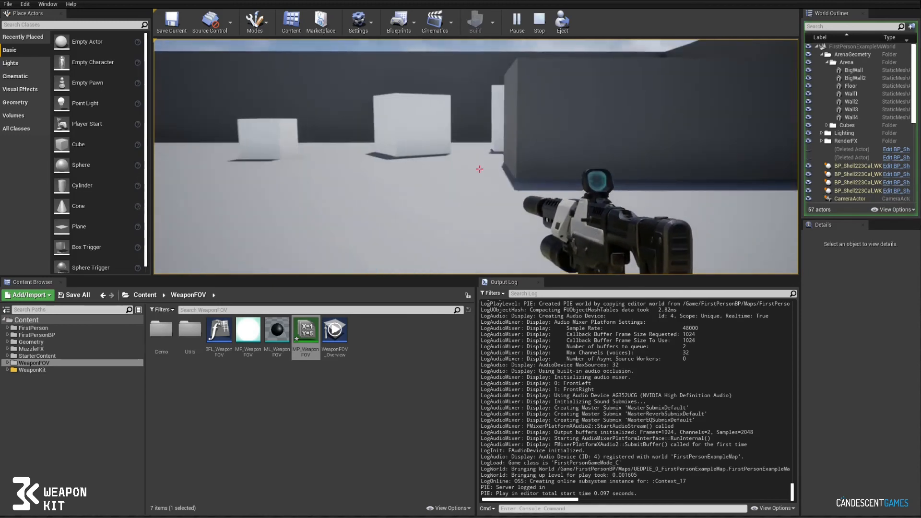
left_click(479, 169)
left_click(479, 169)
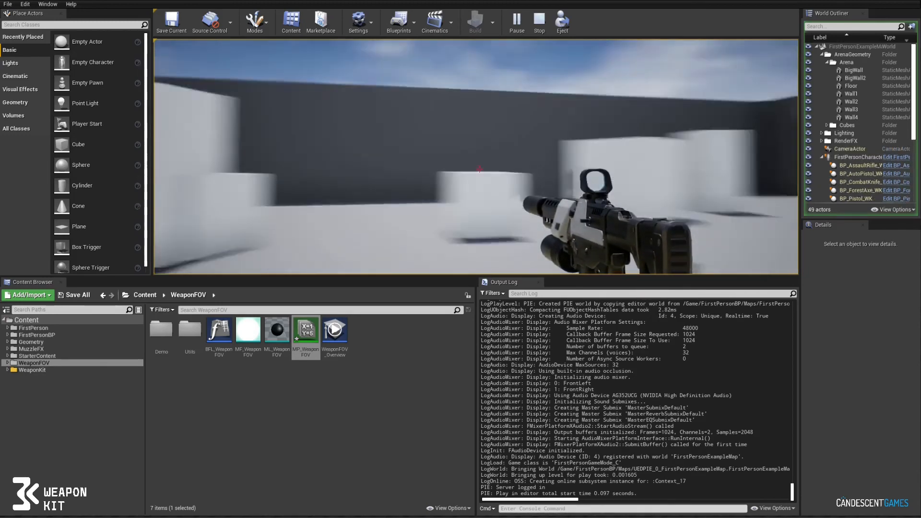
- Cycle the assault rifle through its red, pink, purple and orange skins to check each one with the weapon FOV
key("c")
key("c")
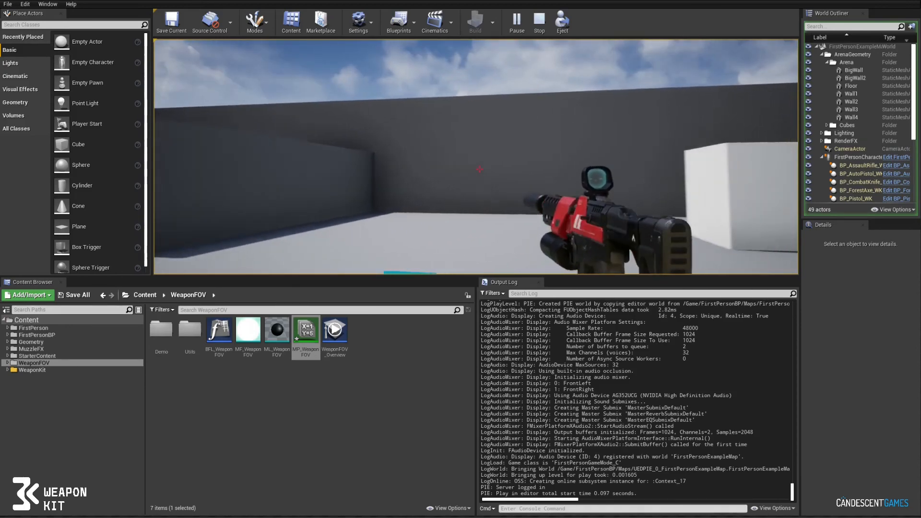
key("w")
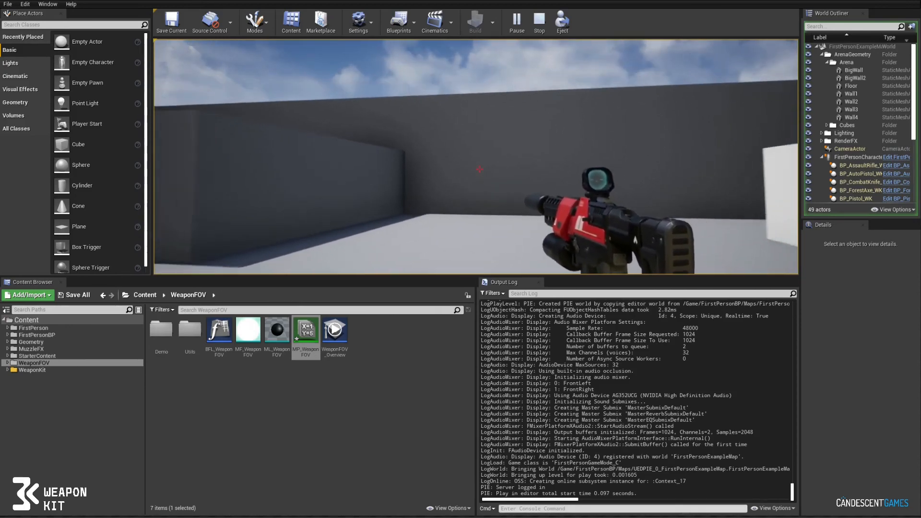
key("c")
key("c")
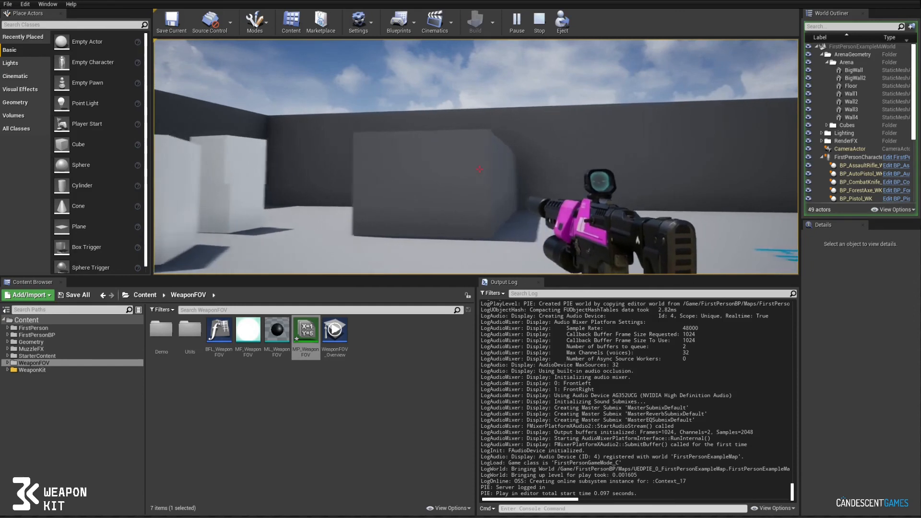
key("c")
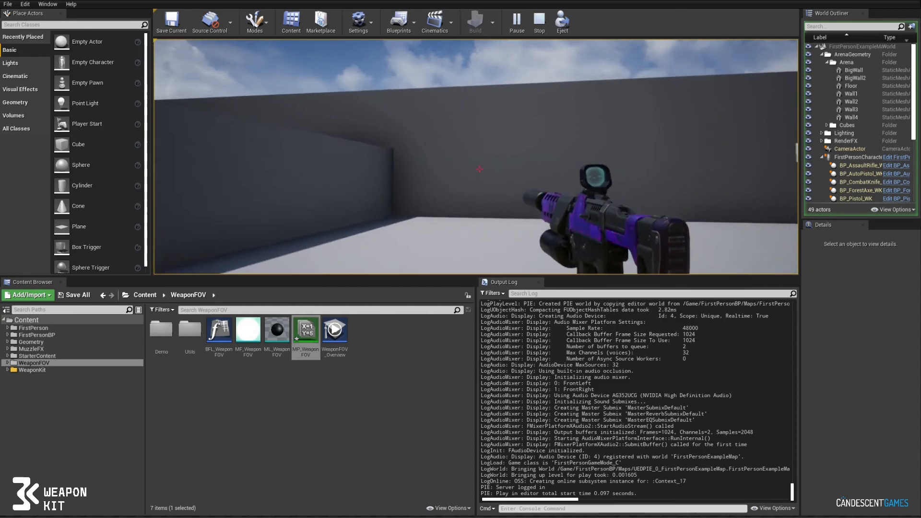
key("c")
key("c")
key("c")
key("c")
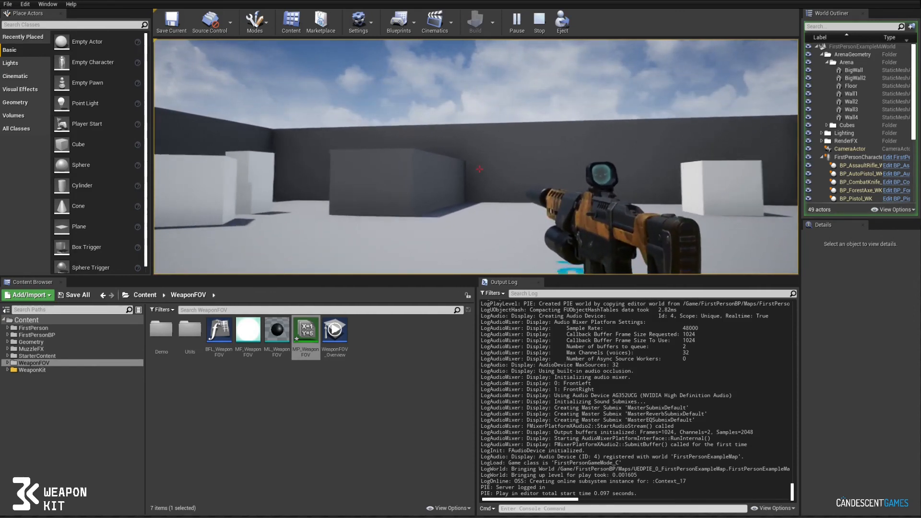
- Test-fire the orange assault rifle and the white scoped sniper rifle to check their particle alignment
left_click(480, 169)
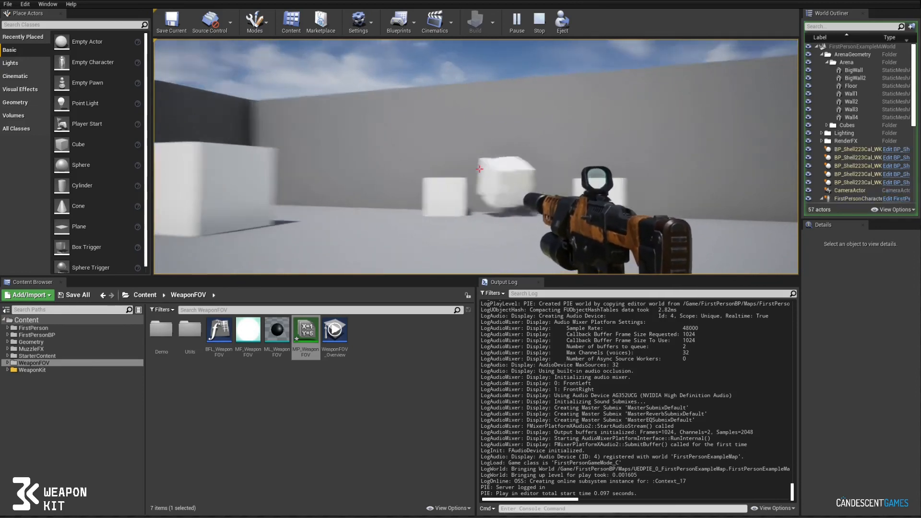
key("c")
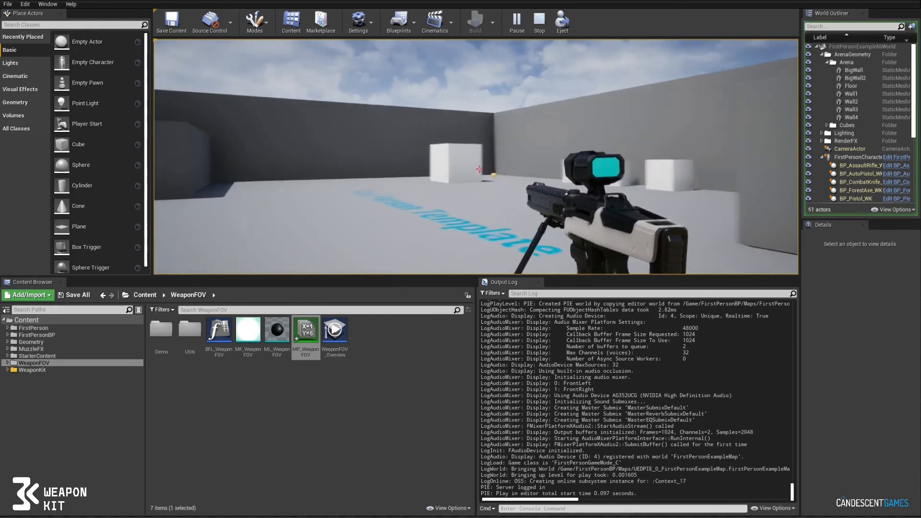
left_click(479, 169)
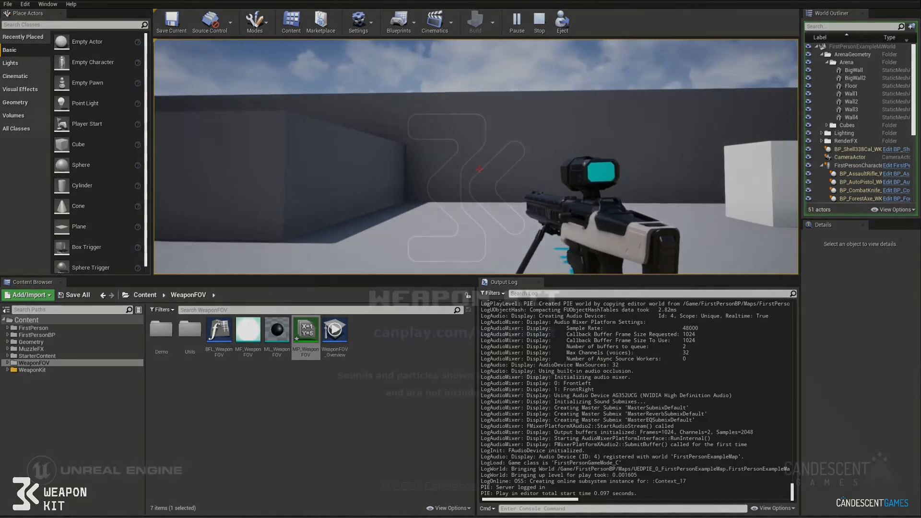